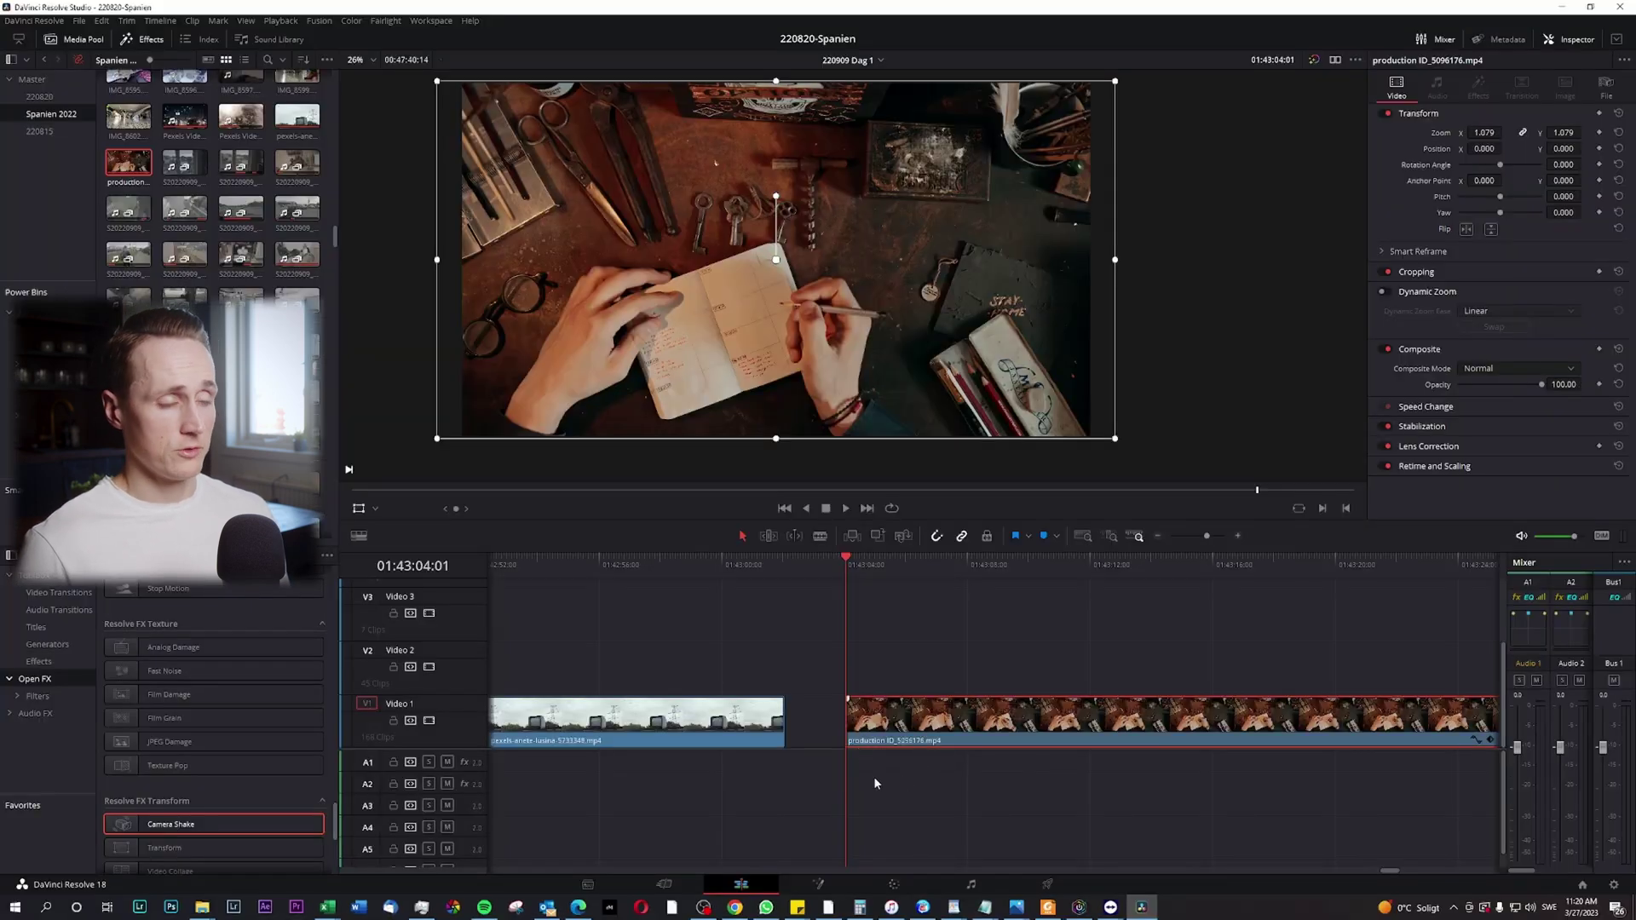
# Select the production clip on V1 and hide the Inspector panel
pyautogui.click(1010, 720)
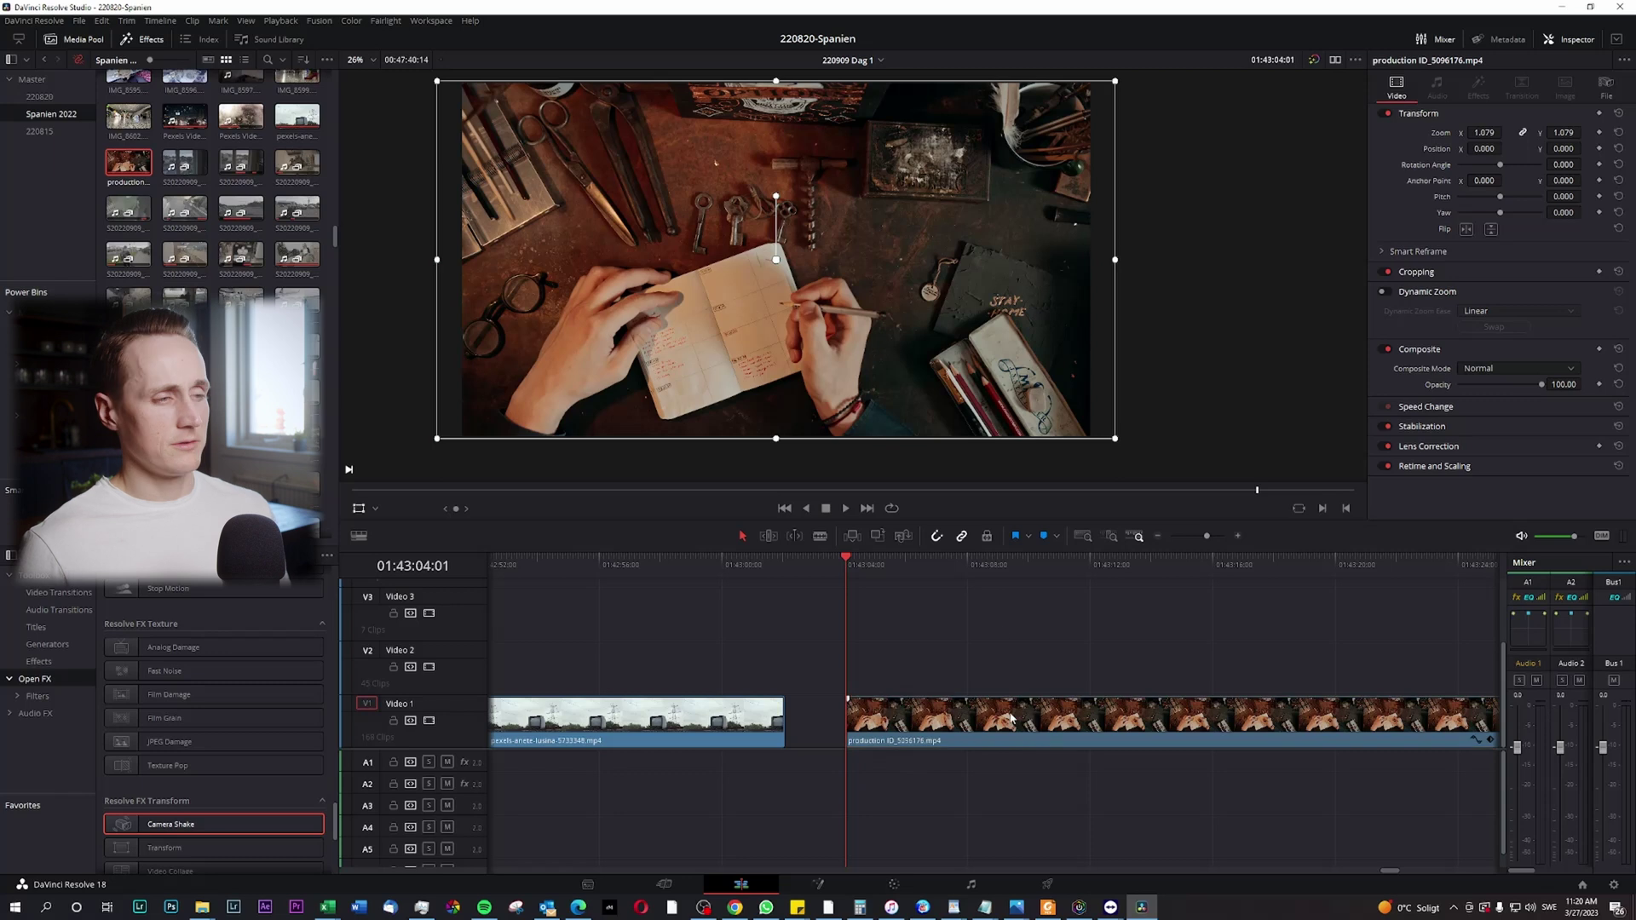
pyautogui.click(939, 712)
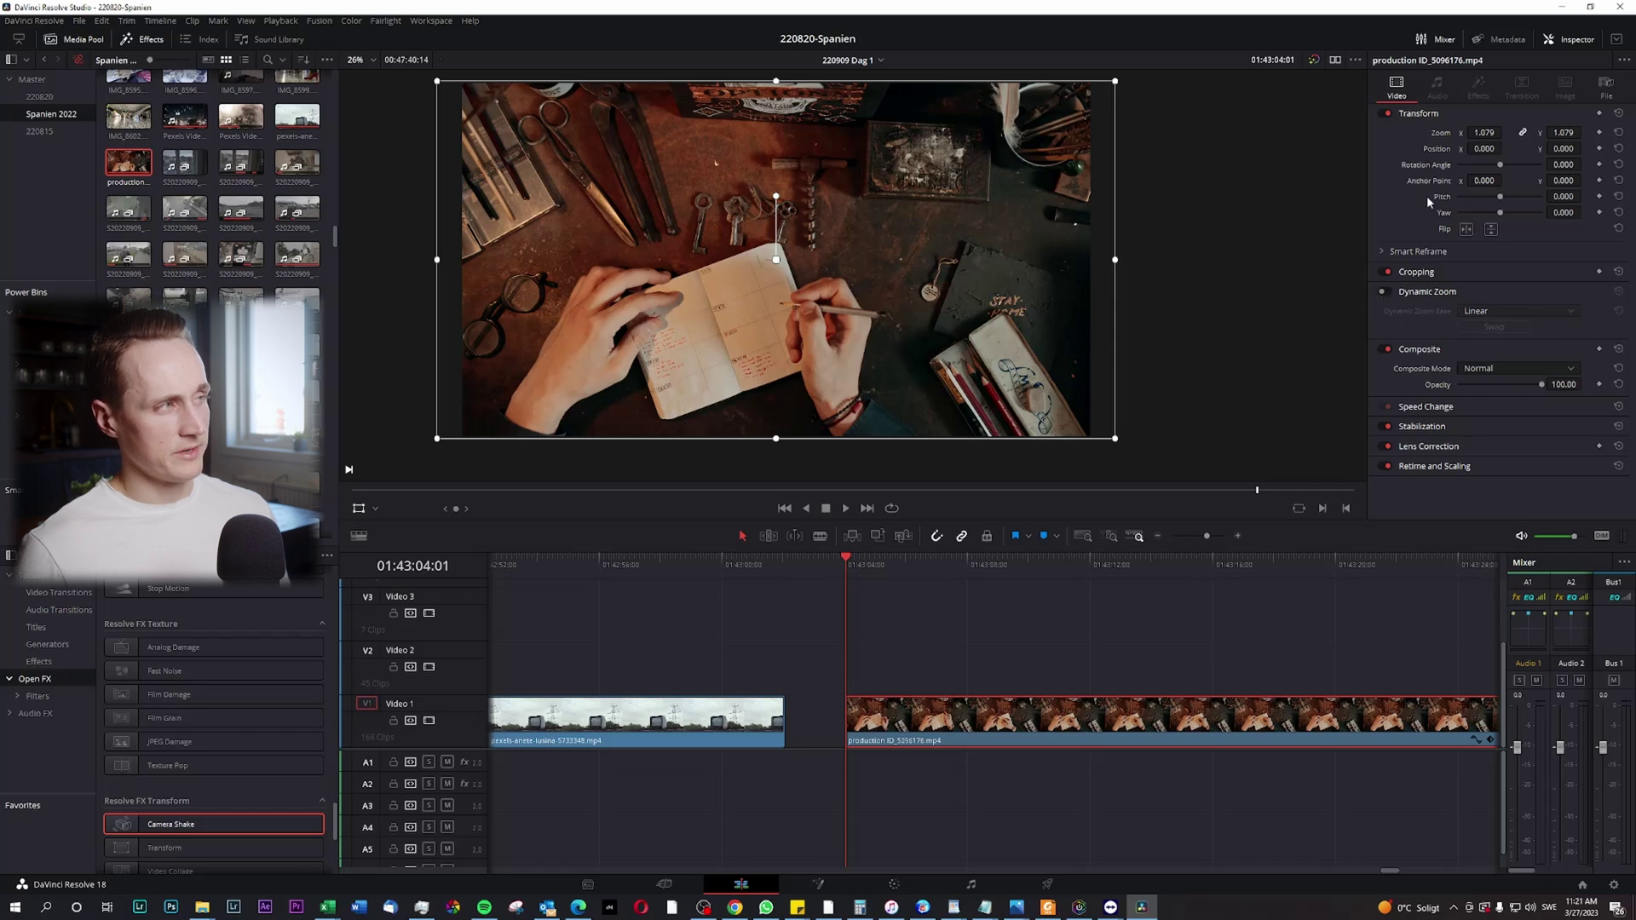
pyautogui.click(1549, 40)
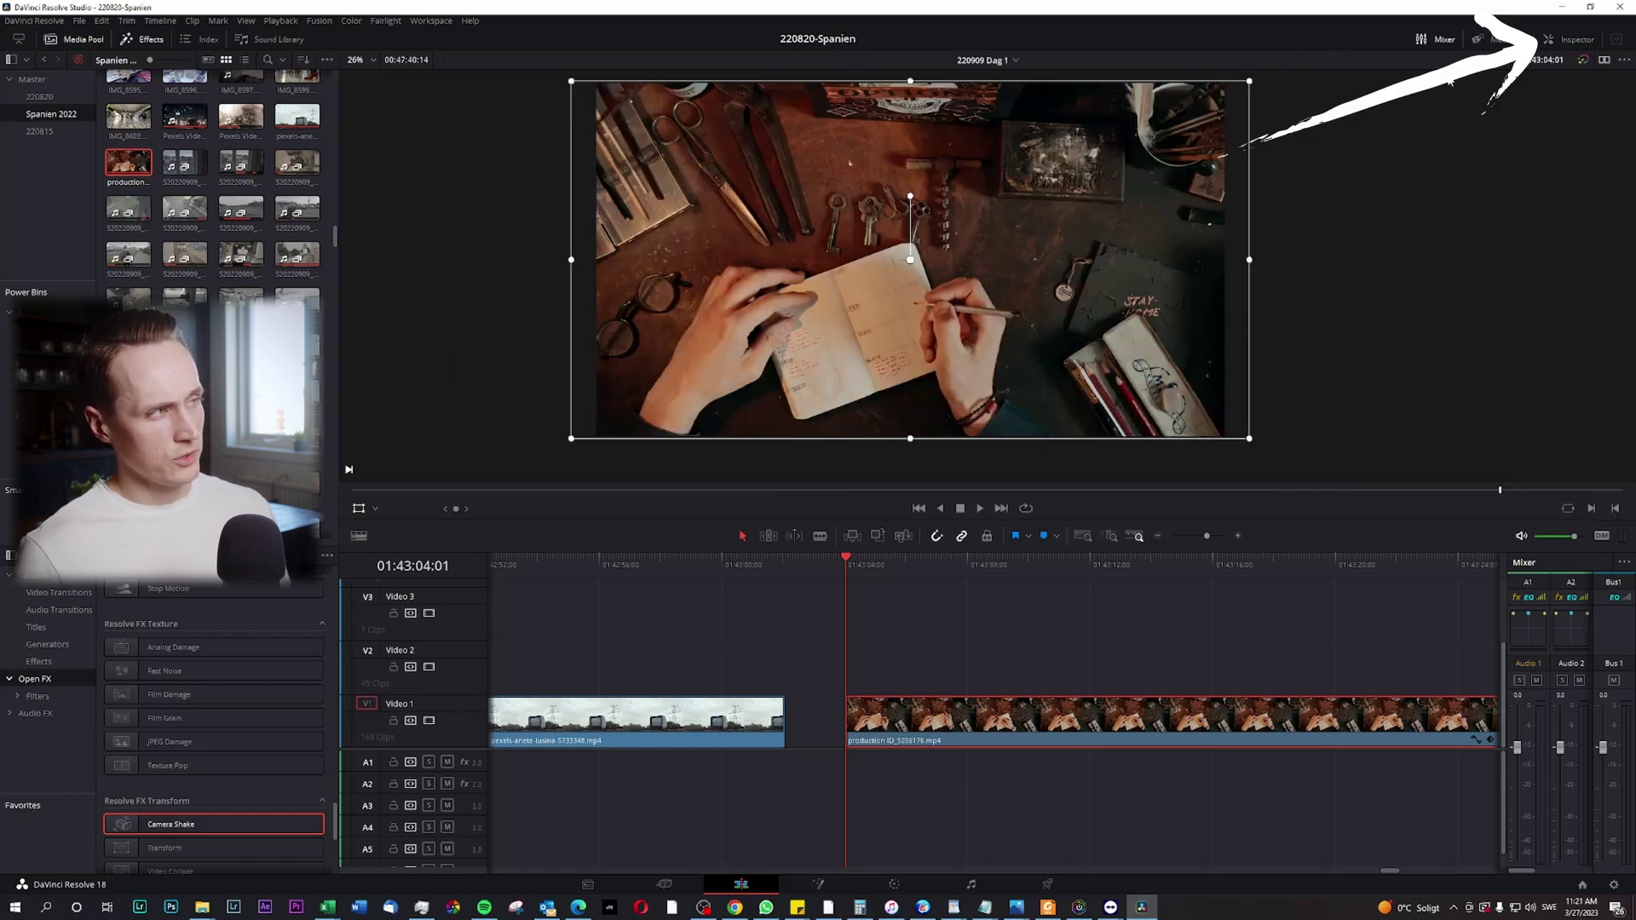
# Reopen the Inspector, enable Dynamic Zoom on the production clip, and zoom the timeline out
pyautogui.click(1546, 41)
pyautogui.click(1547, 41)
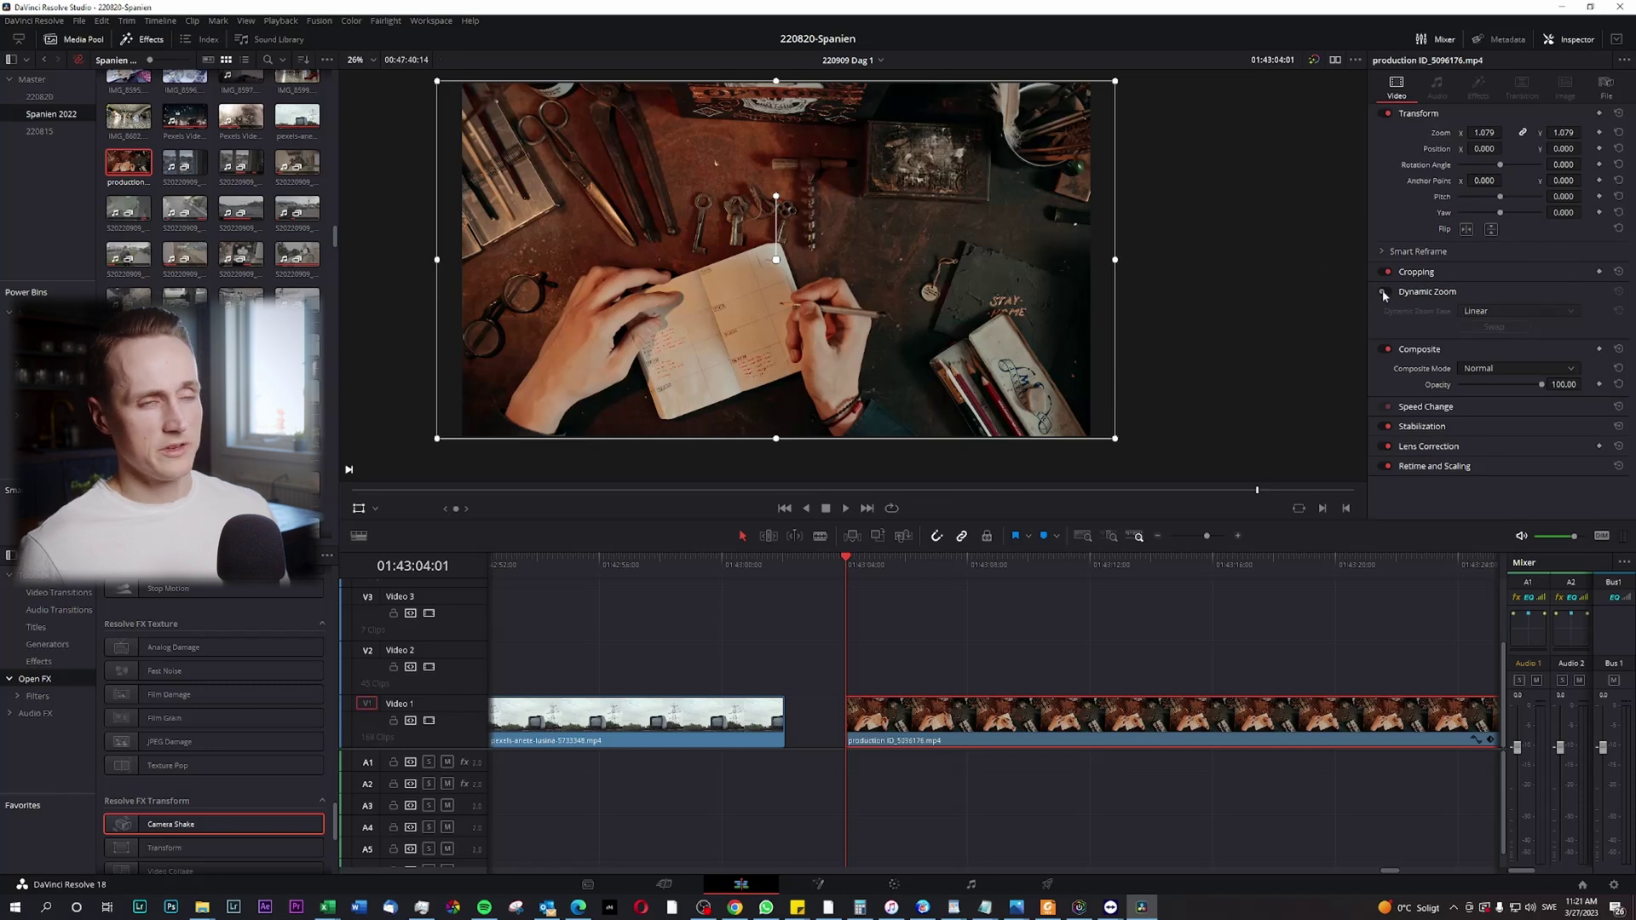
pyautogui.click(1388, 292)
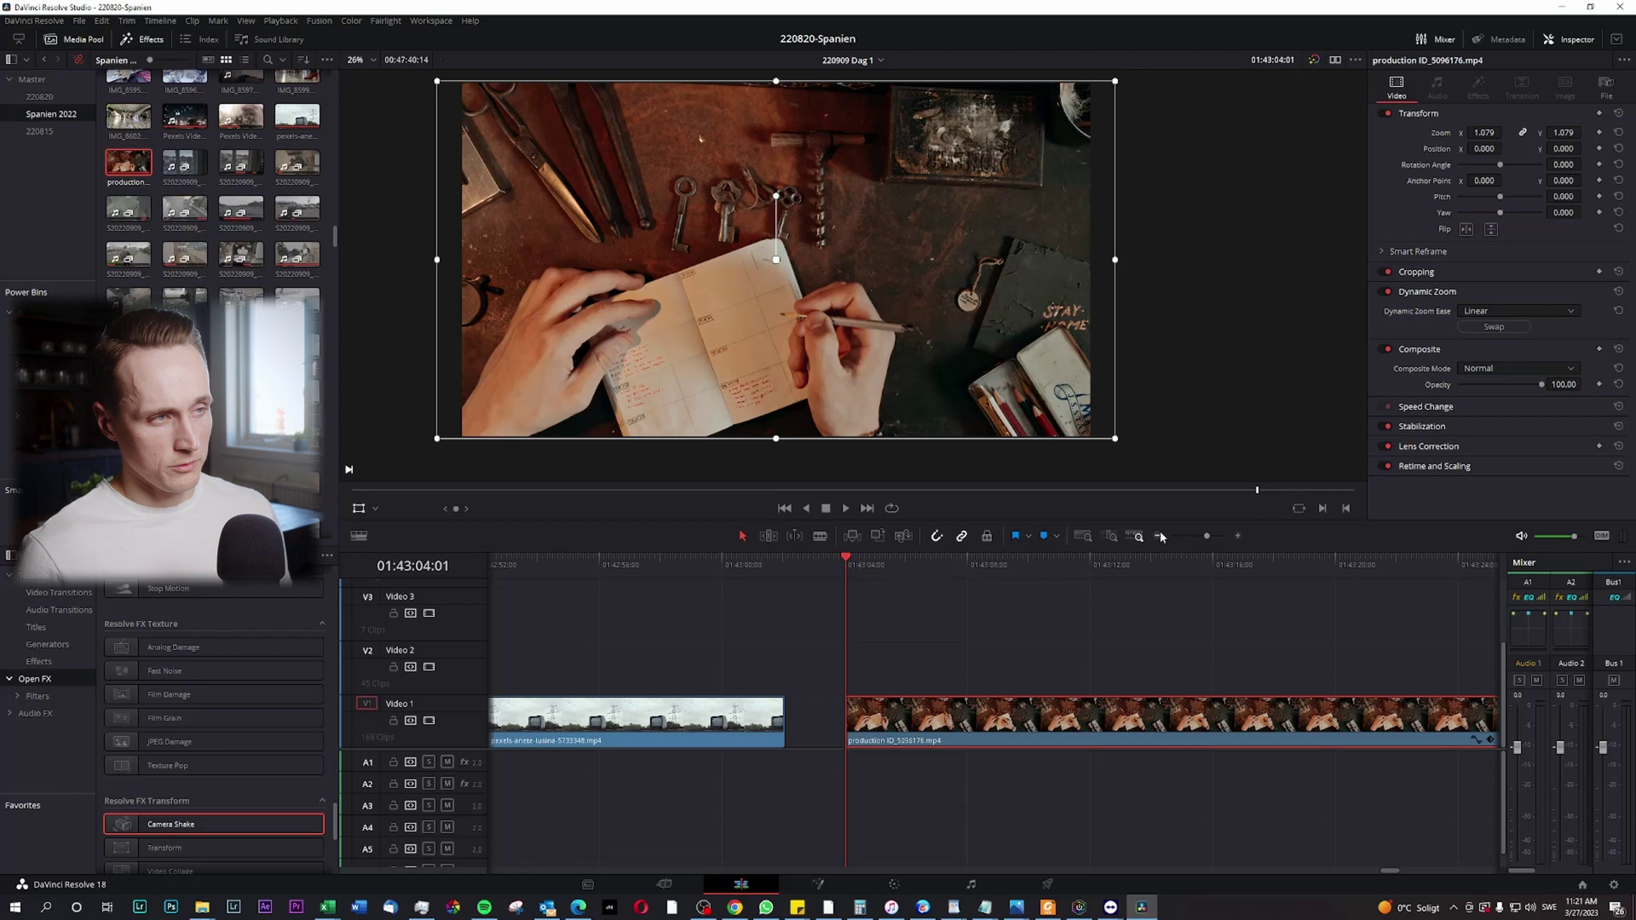
pyautogui.hotkey('ctrl', '-')
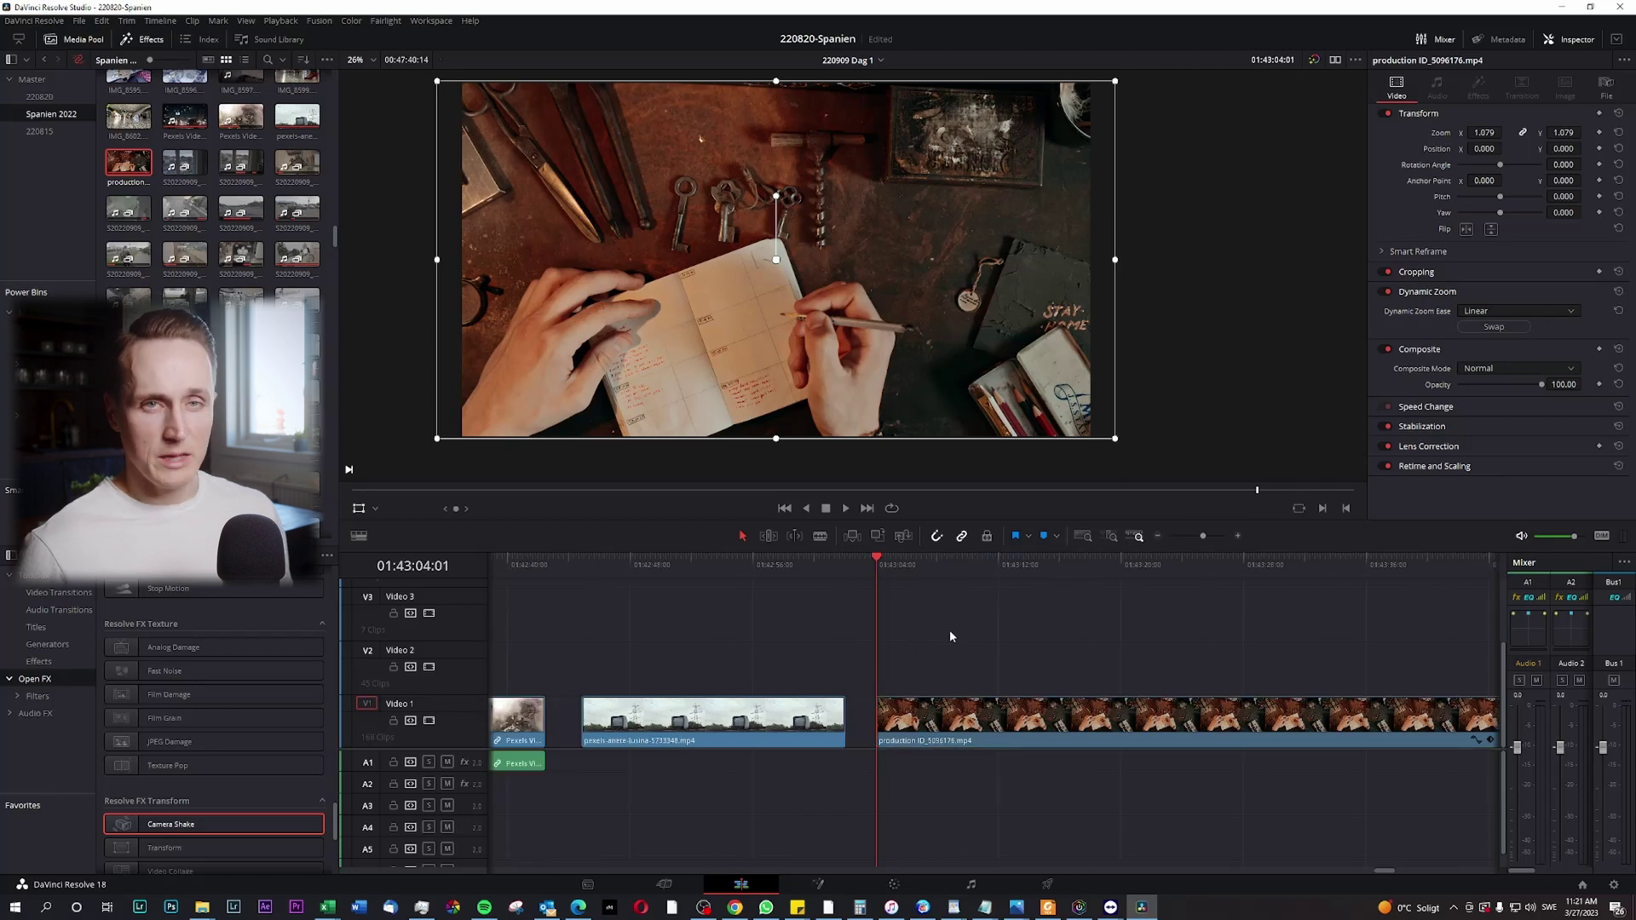
pyautogui.hotkey('ctrl', '-')
# Split the production clip at the scrubbed playhead, delete the later part, and play it back
pyautogui.moveTo(1016, 566)
pyautogui.mouseDown()
pyautogui.moveTo(1056, 579)
pyautogui.moveTo(1004, 582)
pyautogui.moveTo(1197, 614)
pyautogui.moveTo(1012, 627)
pyautogui.moveTo(1040, 580)
pyautogui.mouseUp()
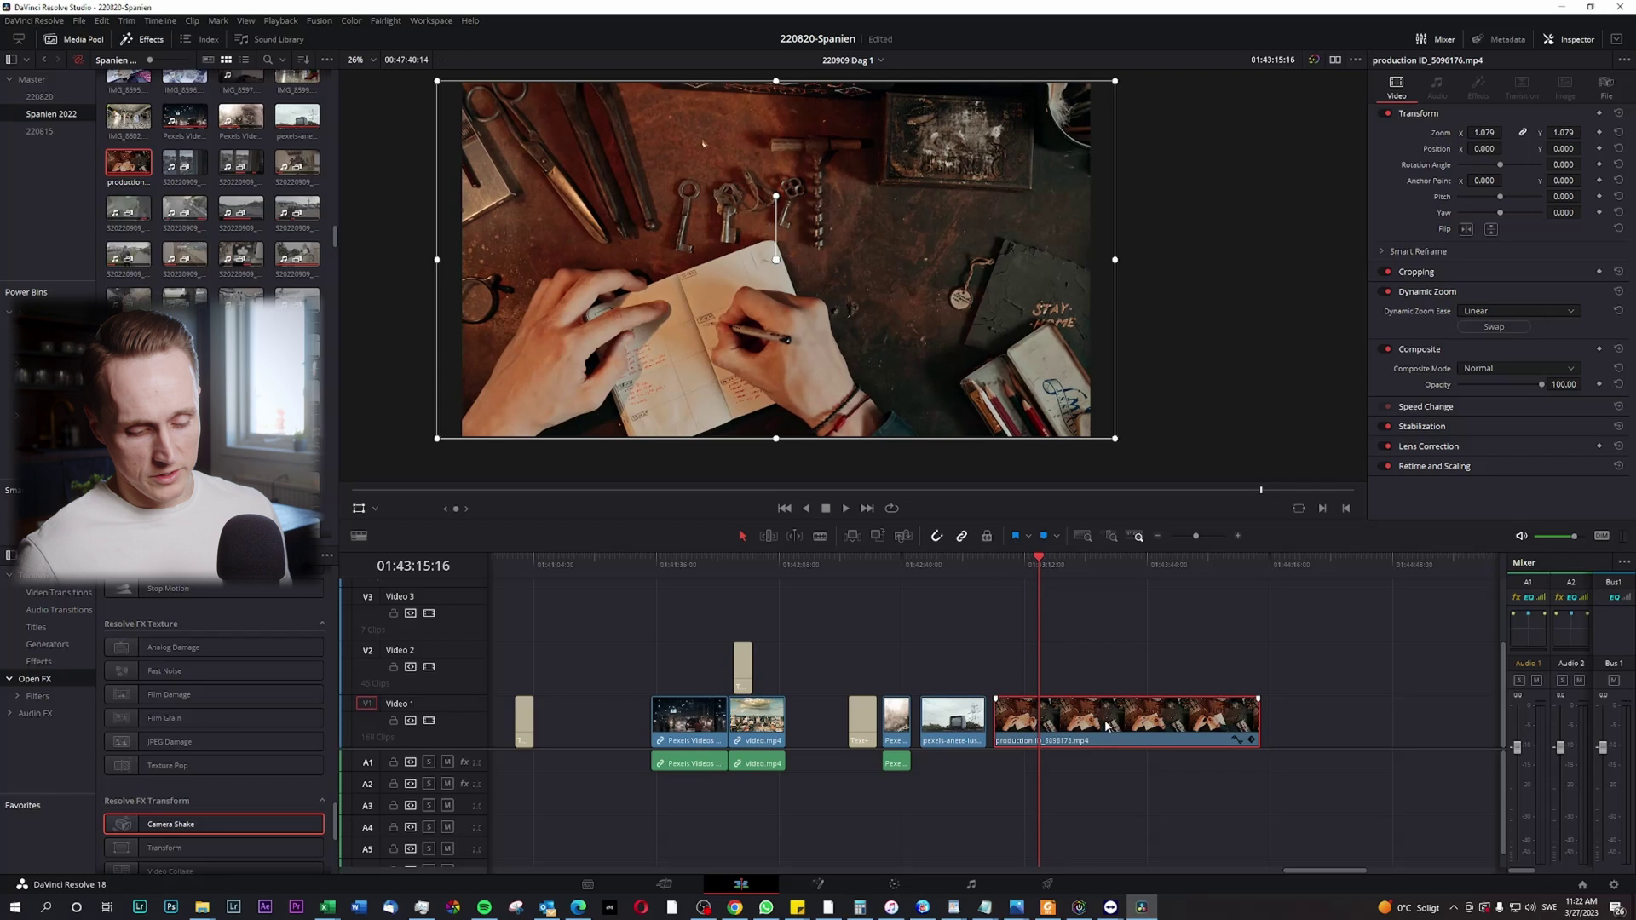
pyautogui.hotkey('ctrl', 'b')
pyautogui.click(1108, 725)
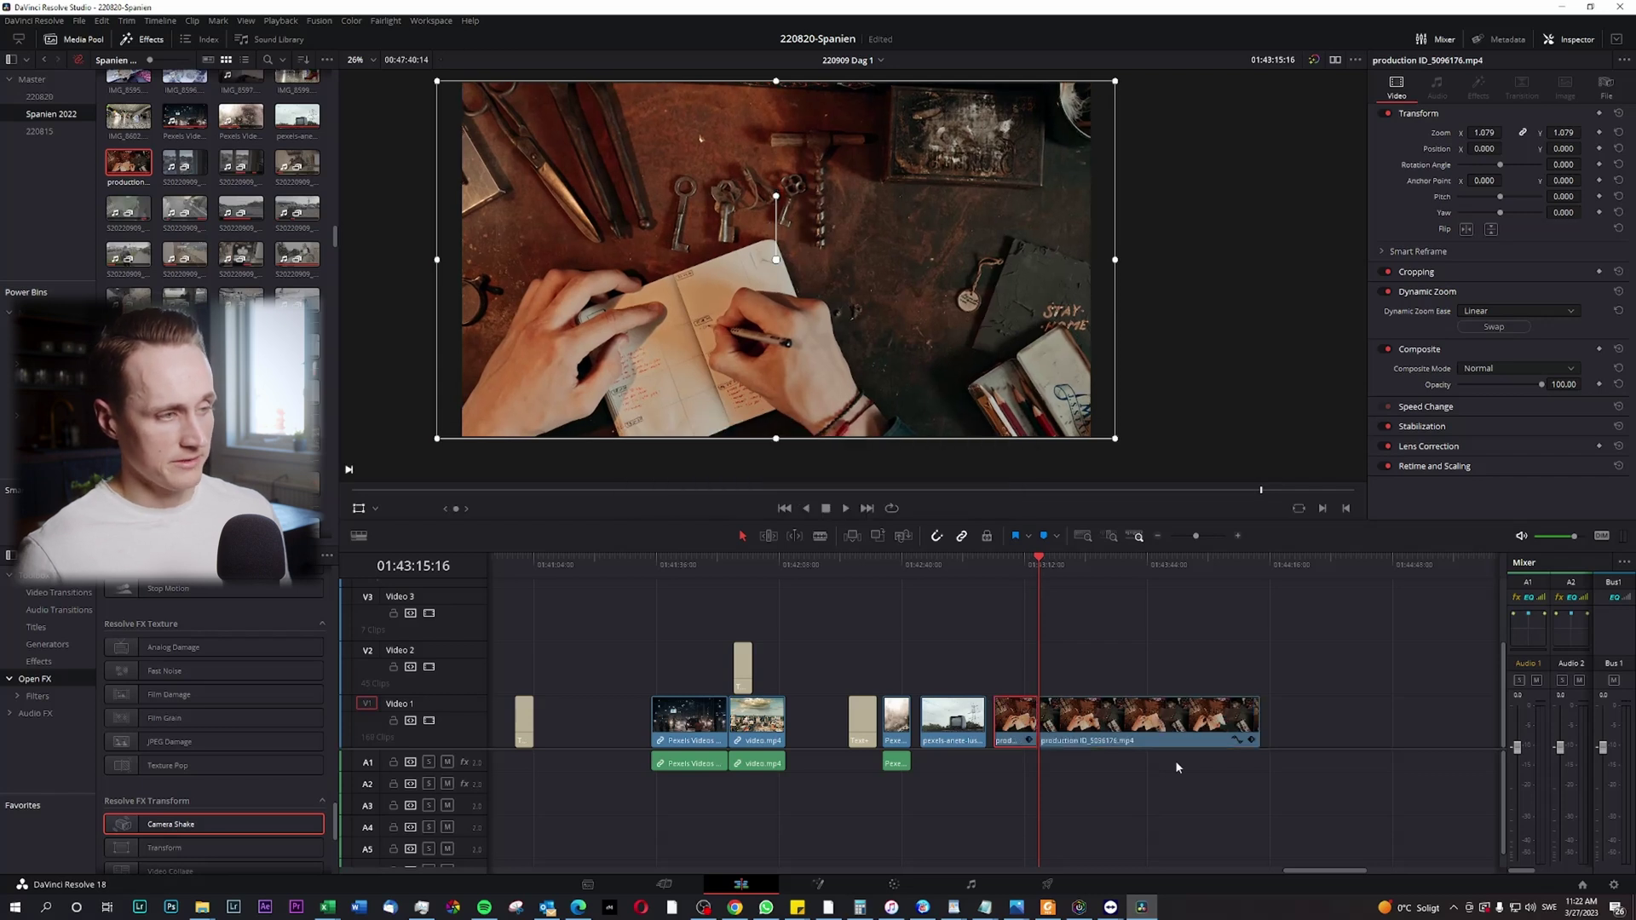
pyautogui.press('BackSpace')
pyautogui.click(1001, 566)
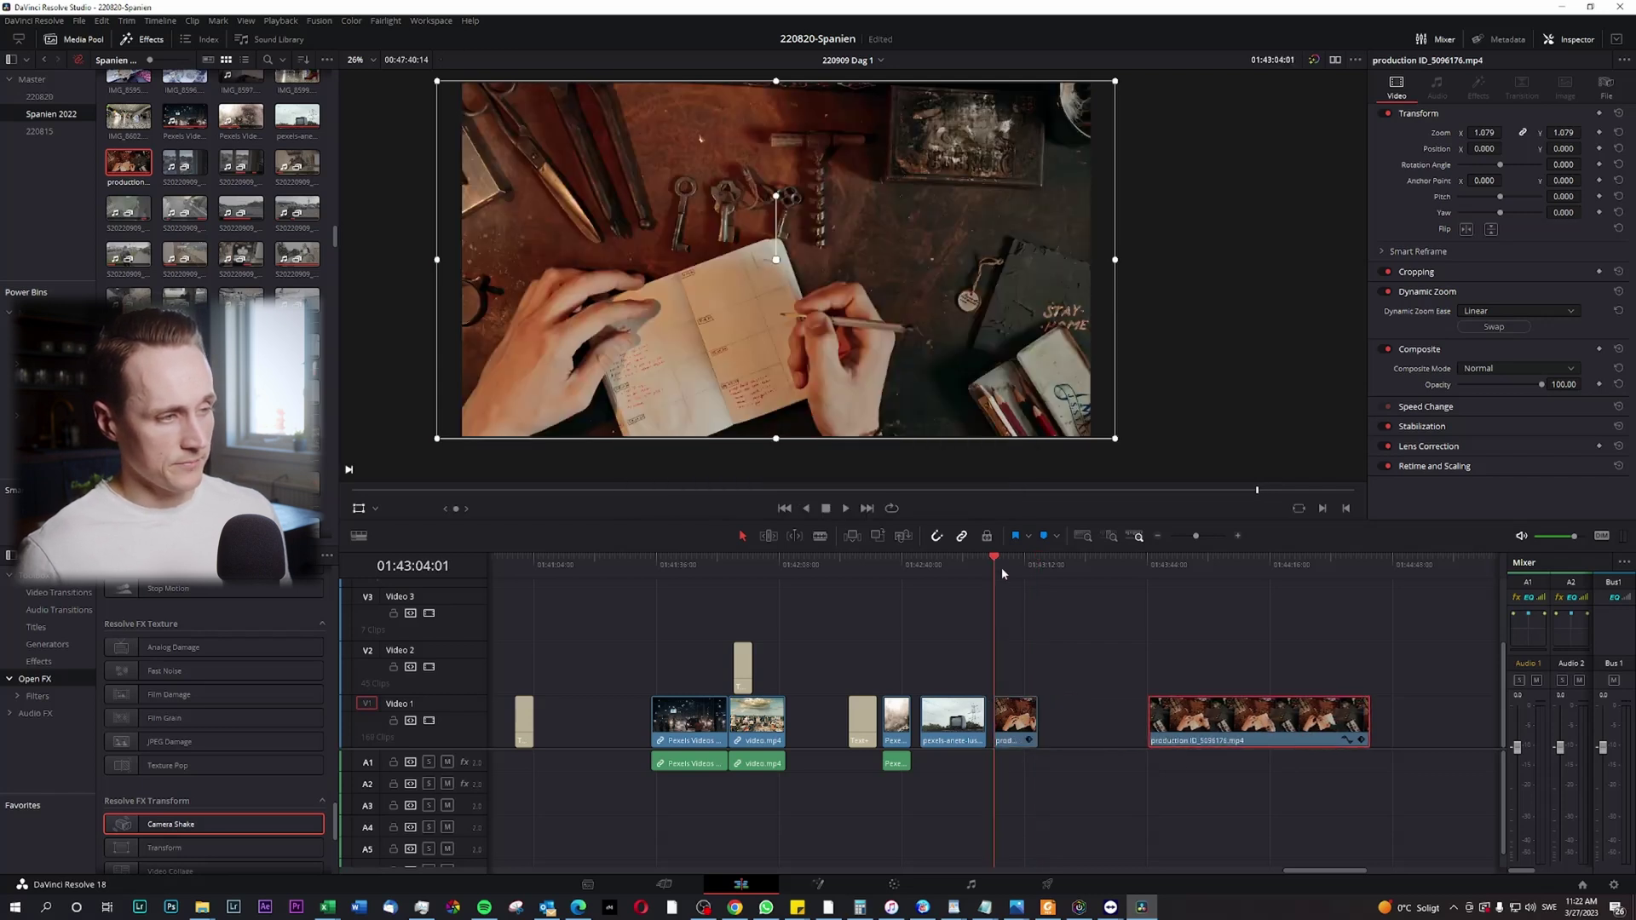
pyautogui.scroll(2, 1040, 603)
pyautogui.press('space')
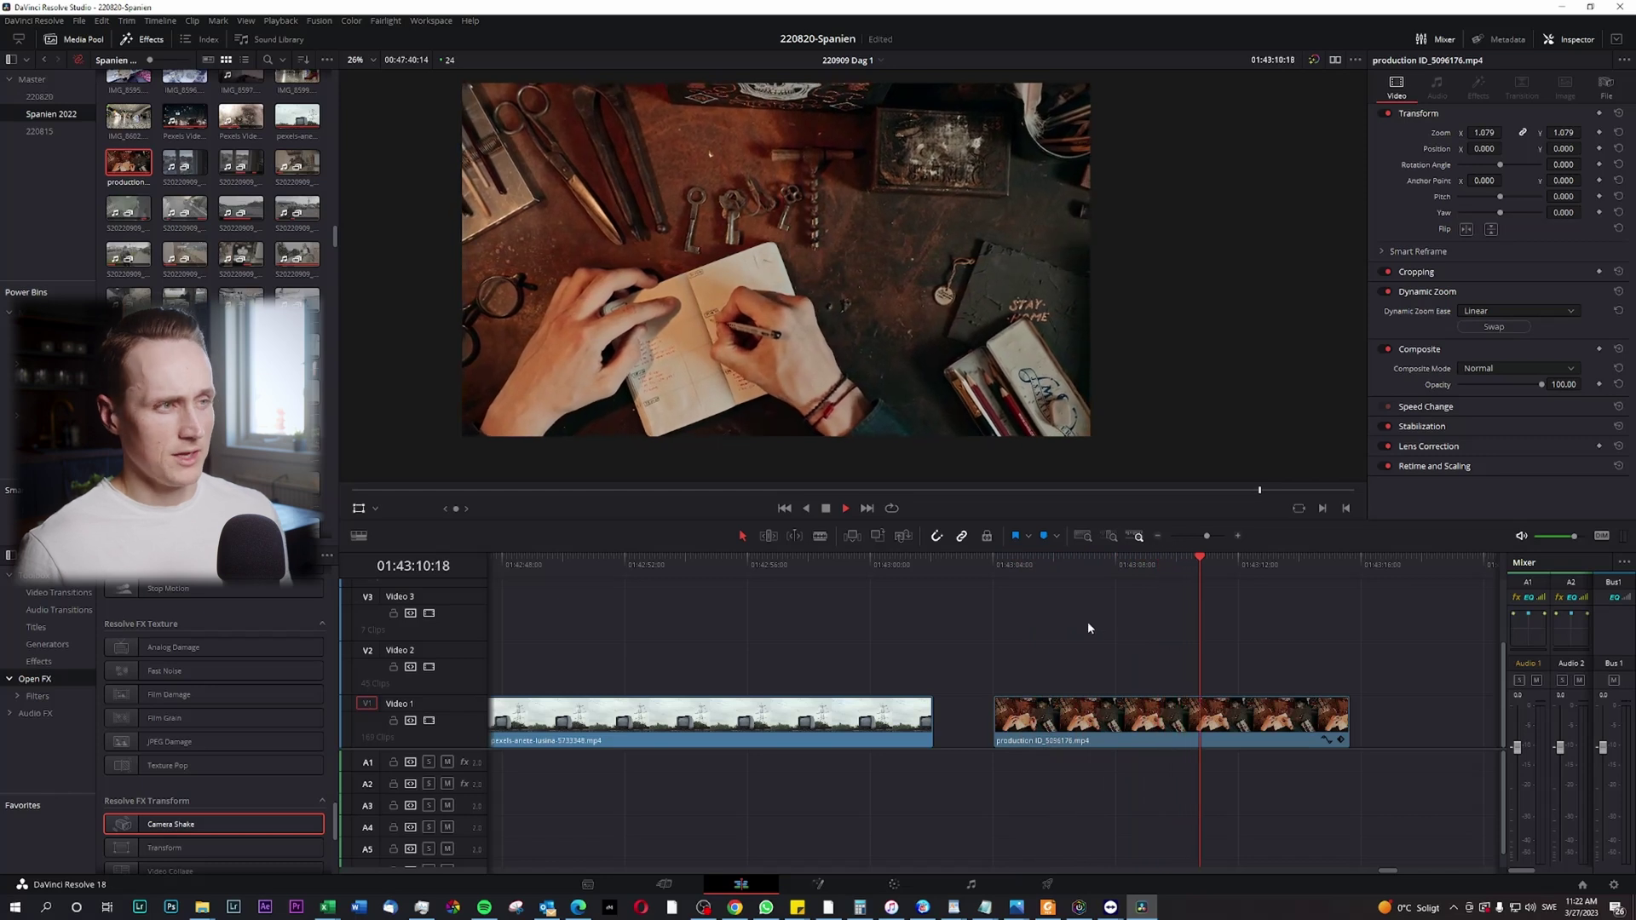
# Swap the production clip's Dynamic Zoom direction and preview the reversed zoom
pyautogui.click(1004, 567)
pyautogui.click(1059, 720)
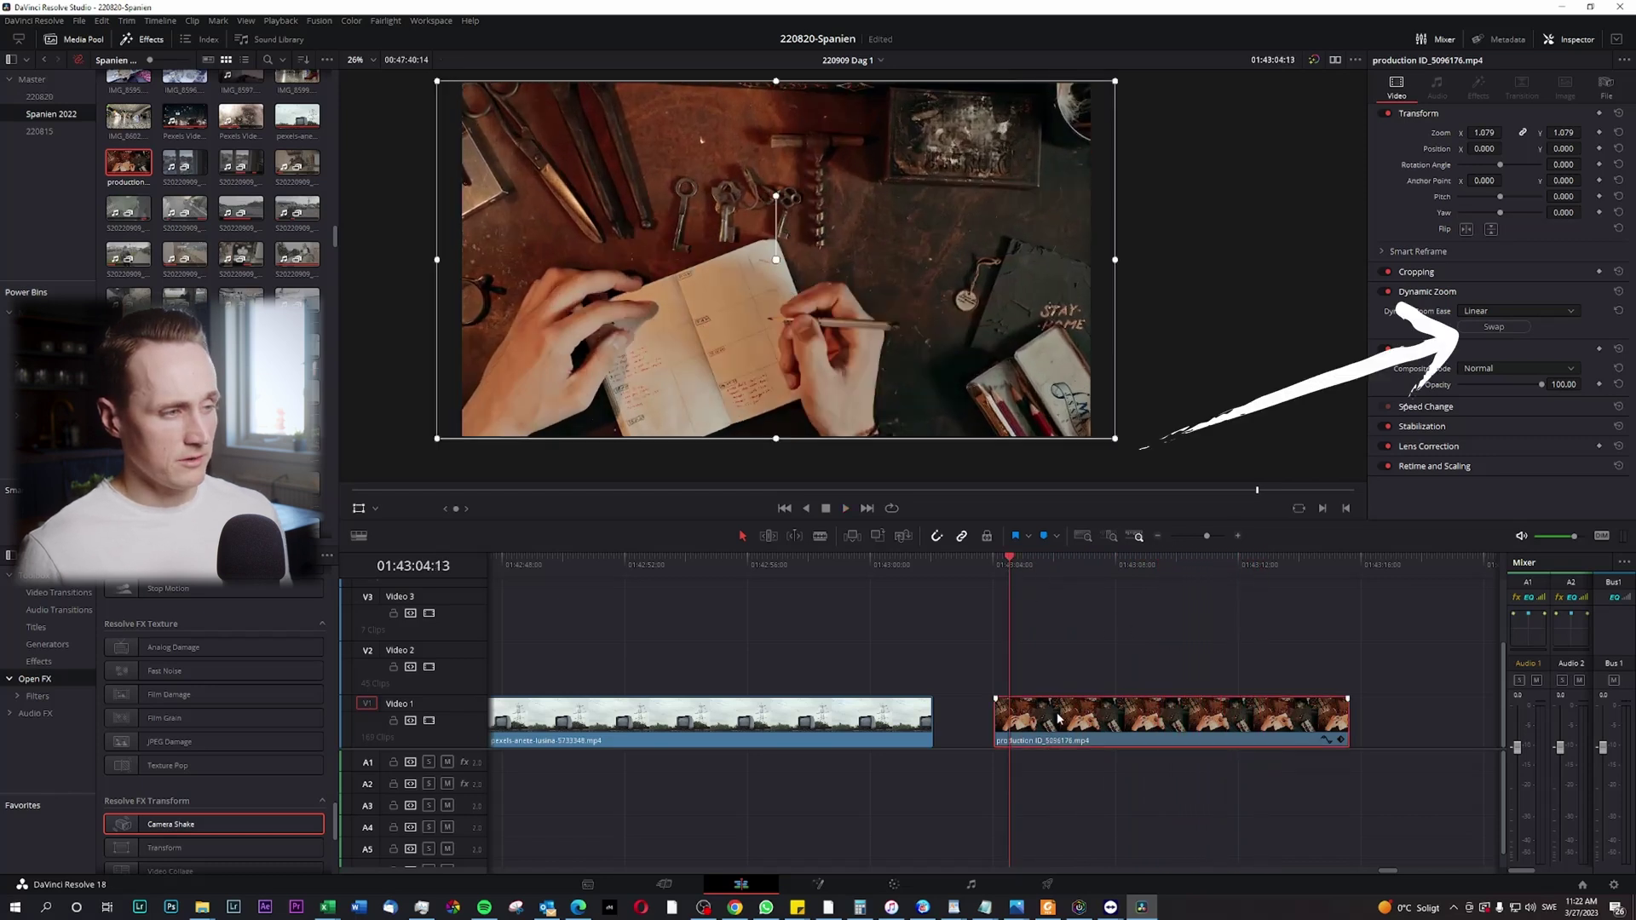
pyautogui.click(1494, 329)
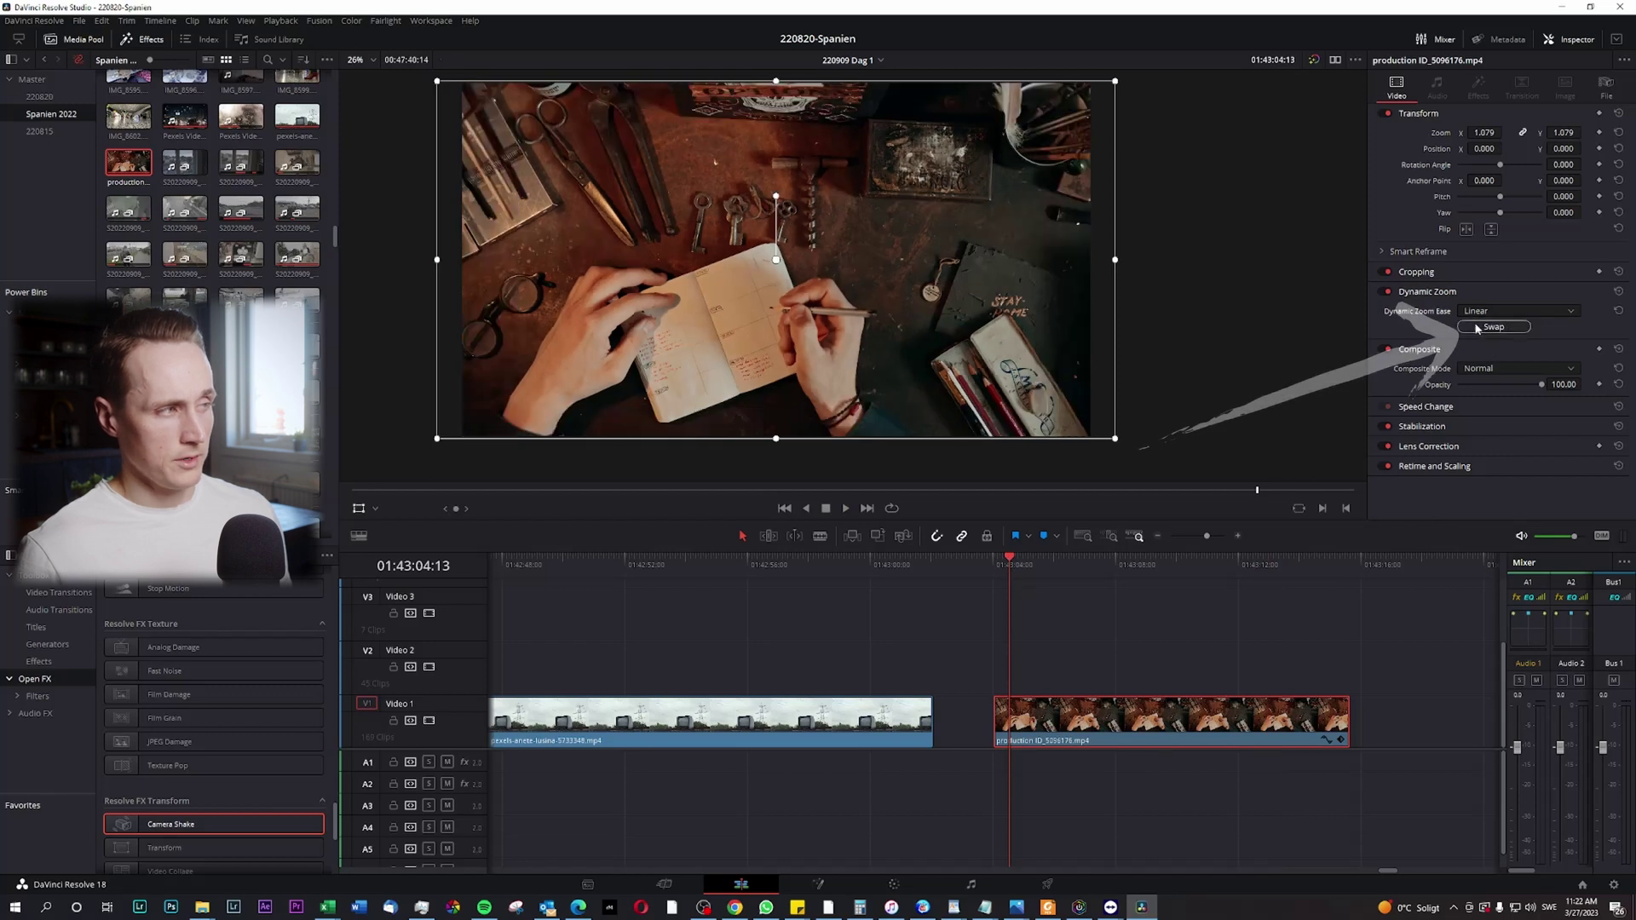
pyautogui.press('space')
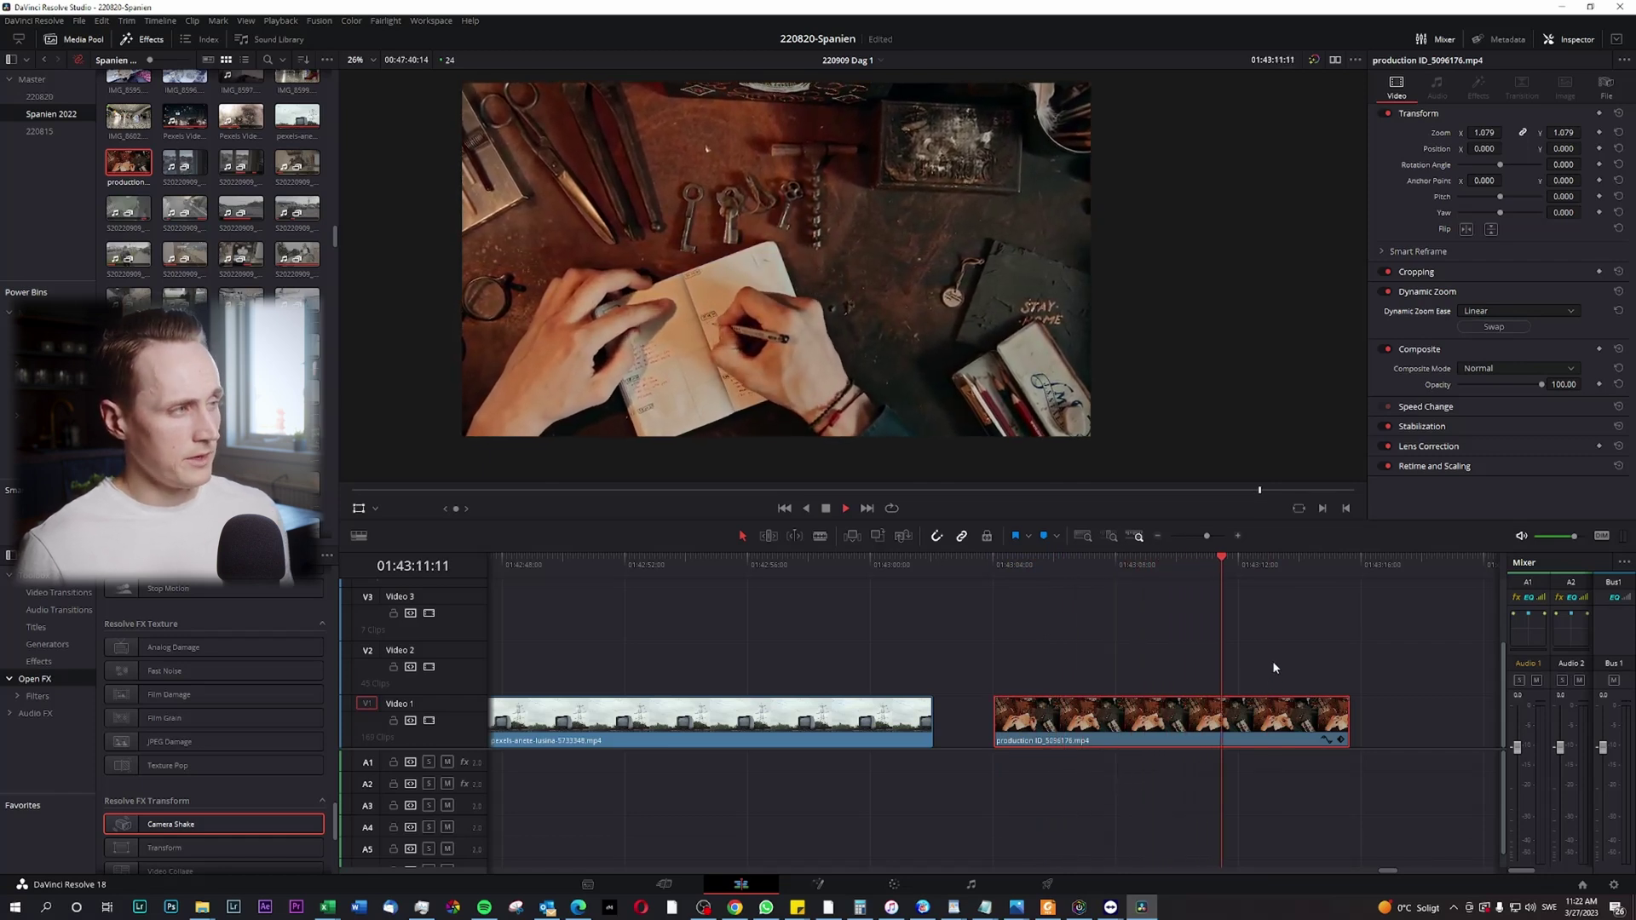
pyautogui.press('space')
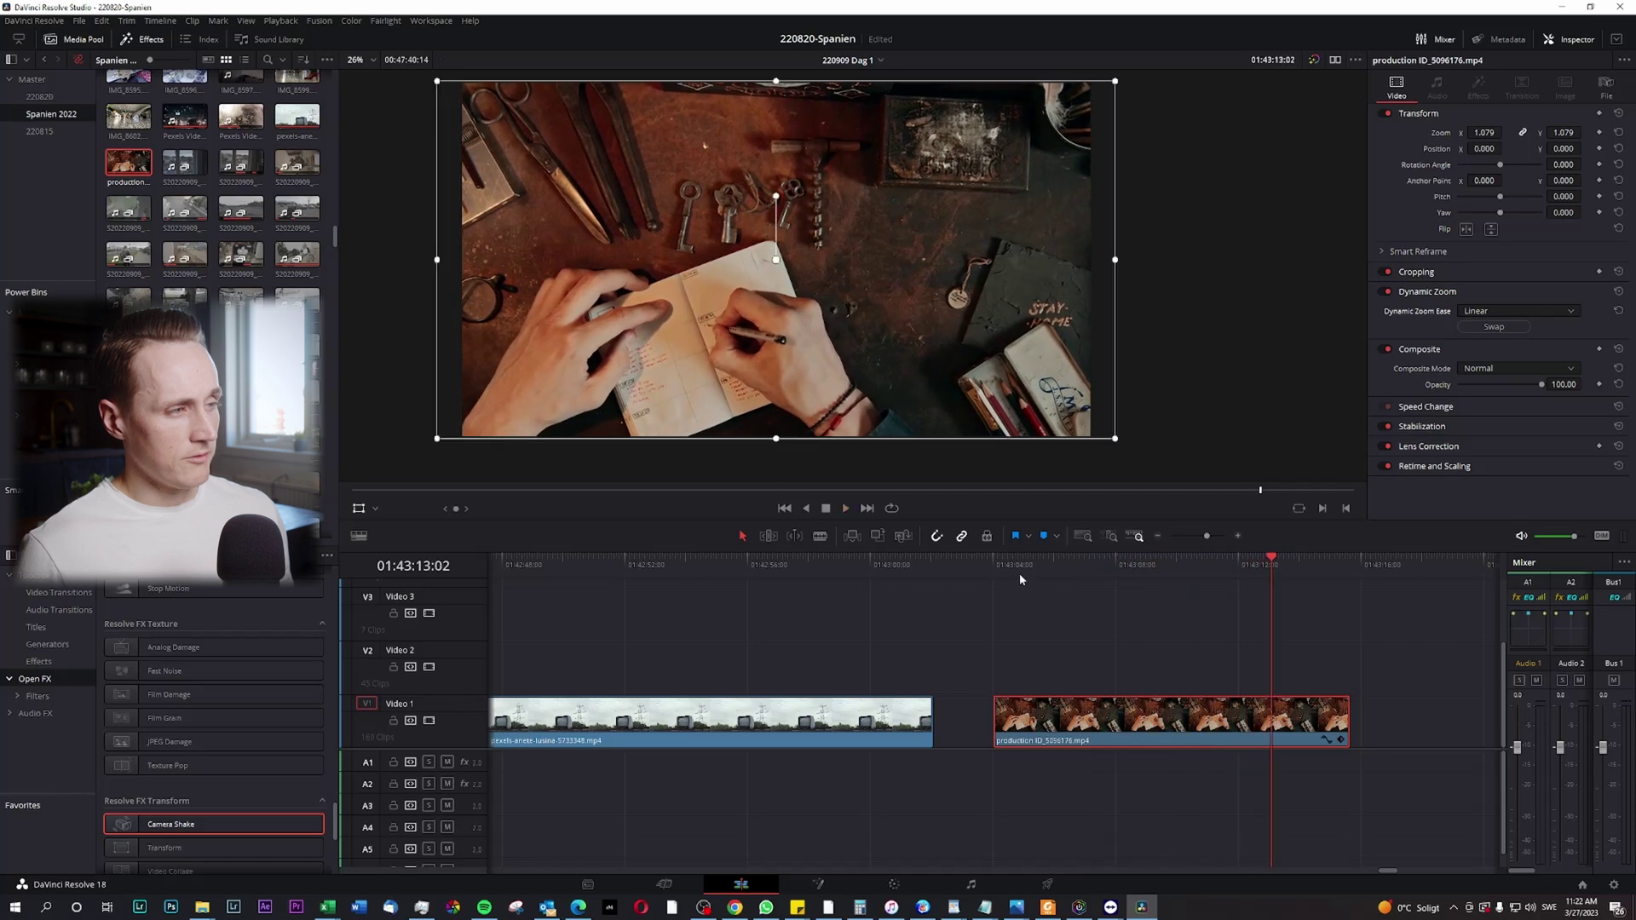
pyautogui.click(1017, 564)
pyautogui.click(1486, 313)
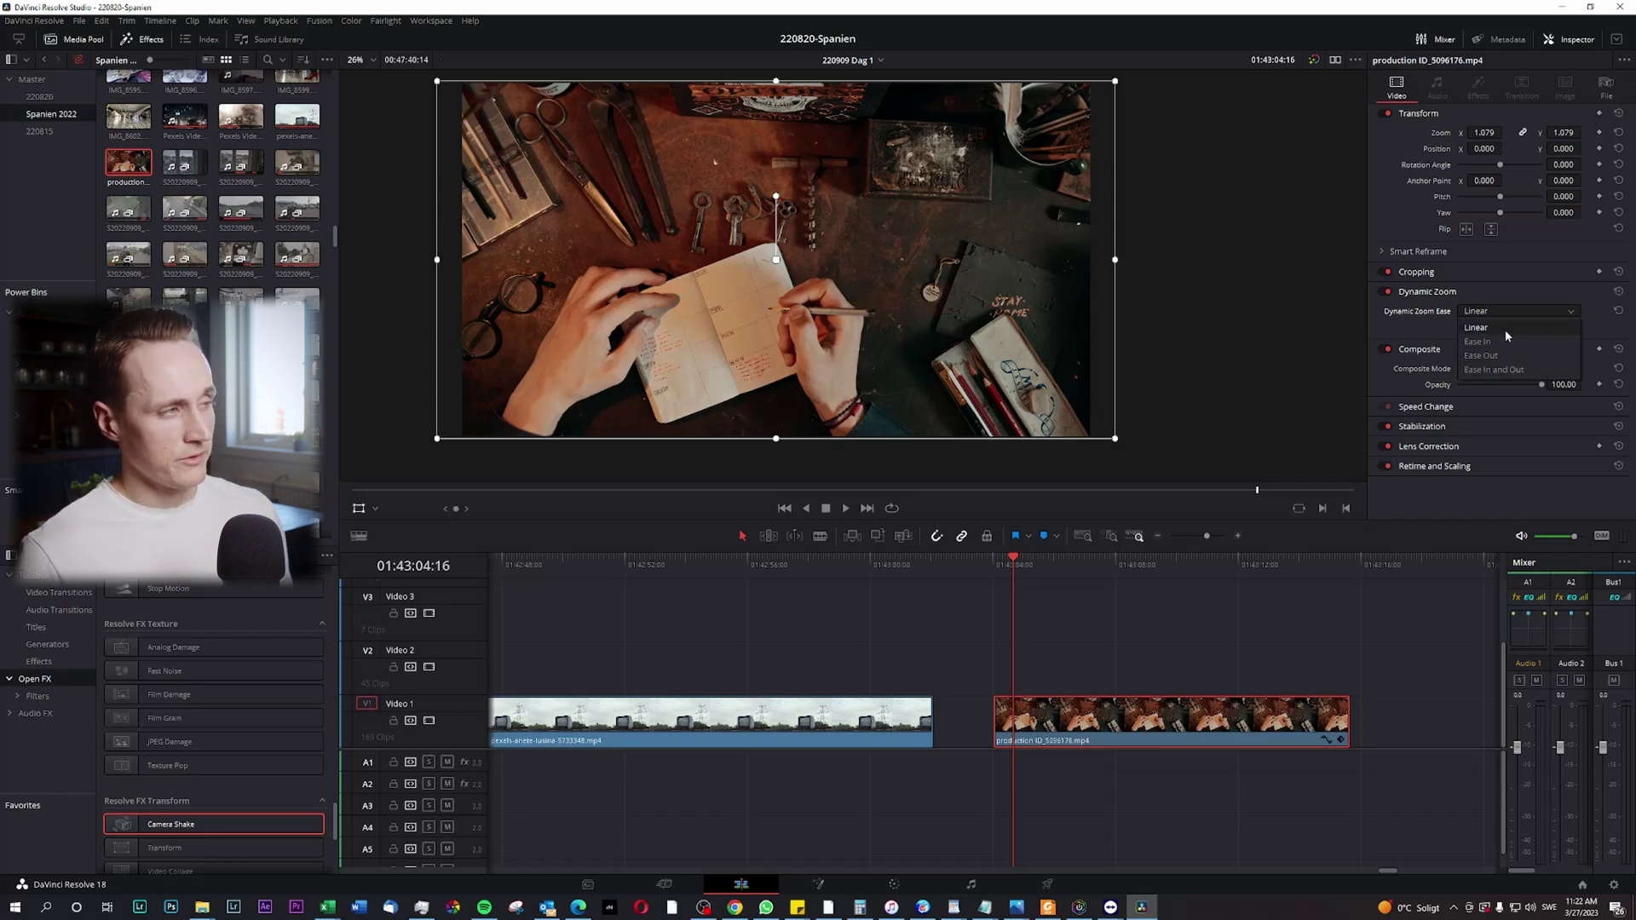
pyautogui.click(1489, 327)
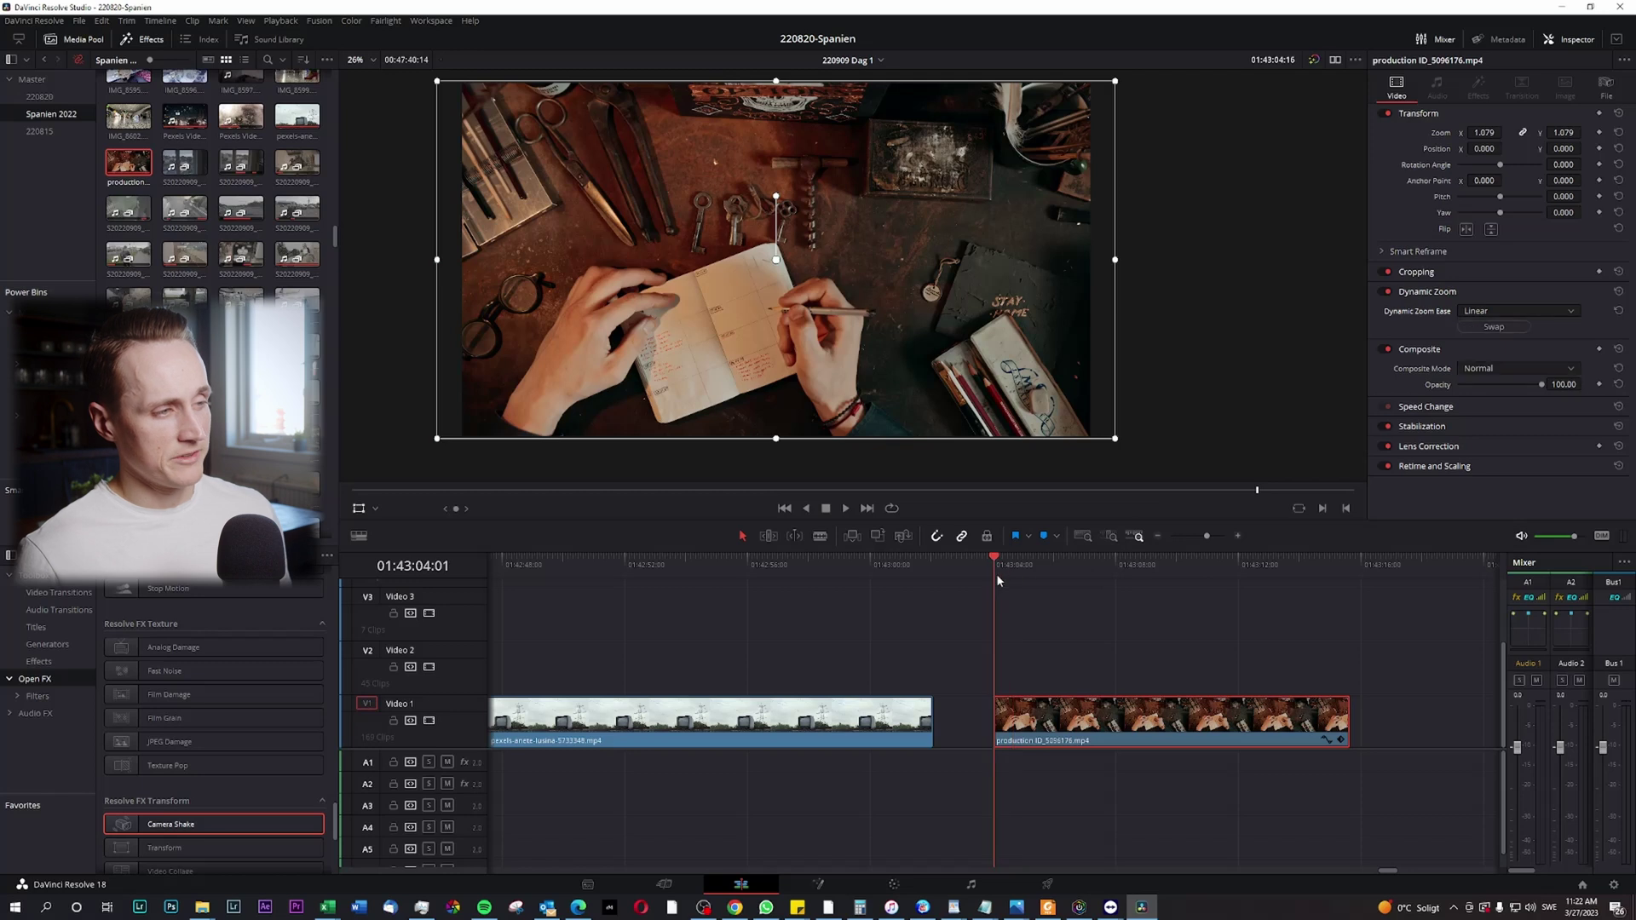
pyautogui.click(995, 567)
pyautogui.press('space')
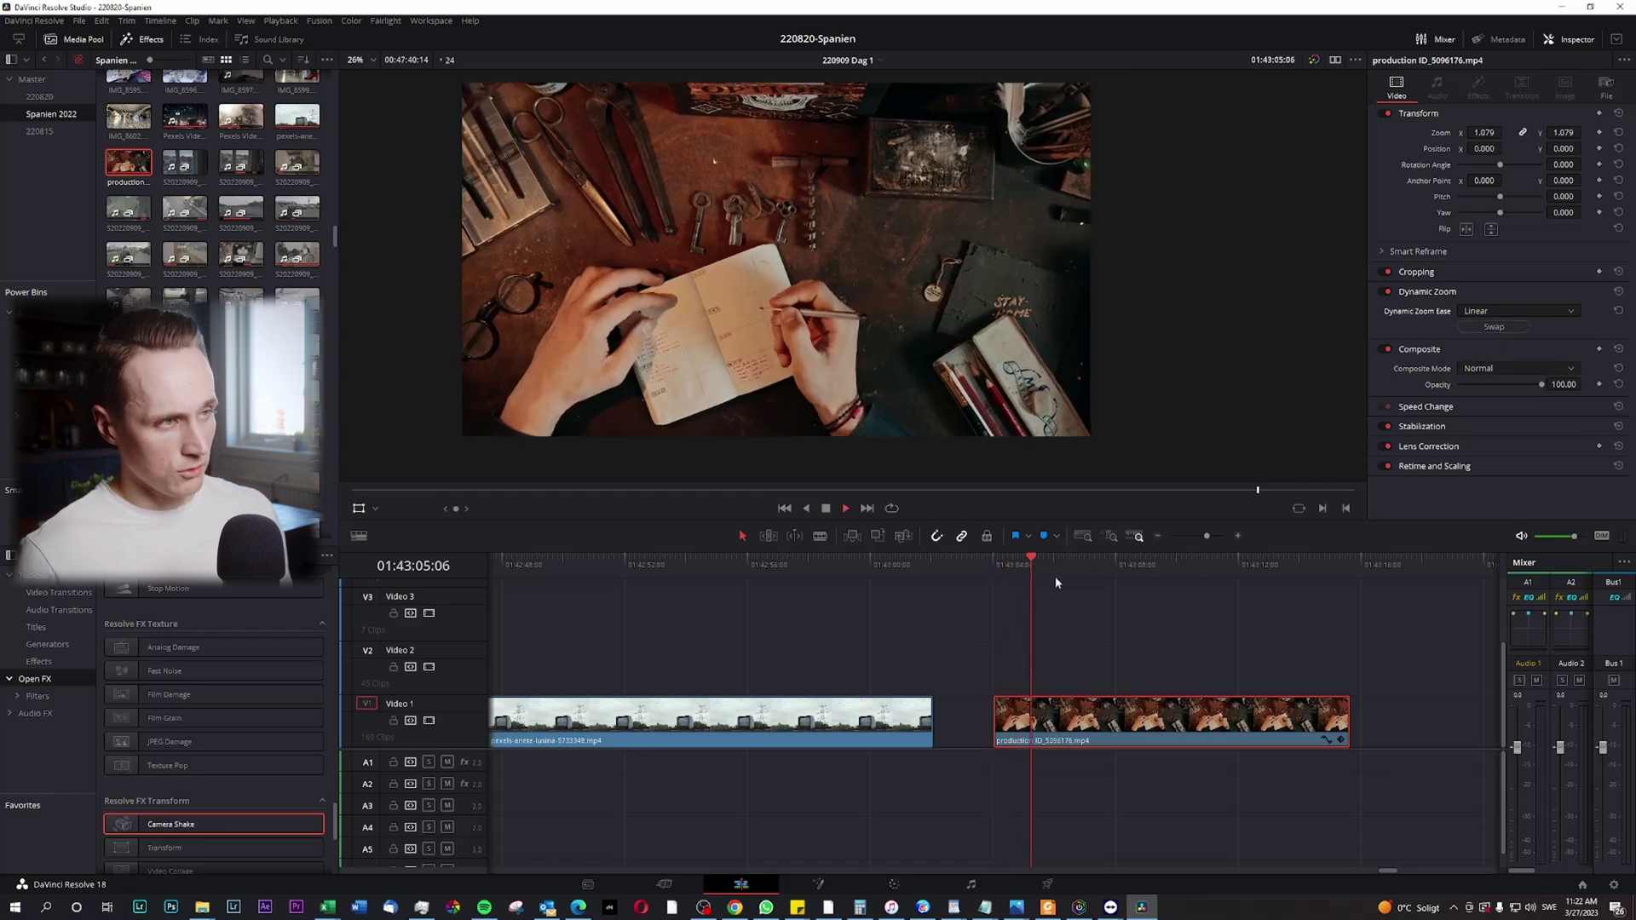
# Split the production clip at the playhead and drag its later part right, leaving a gap
pyautogui.press('space')
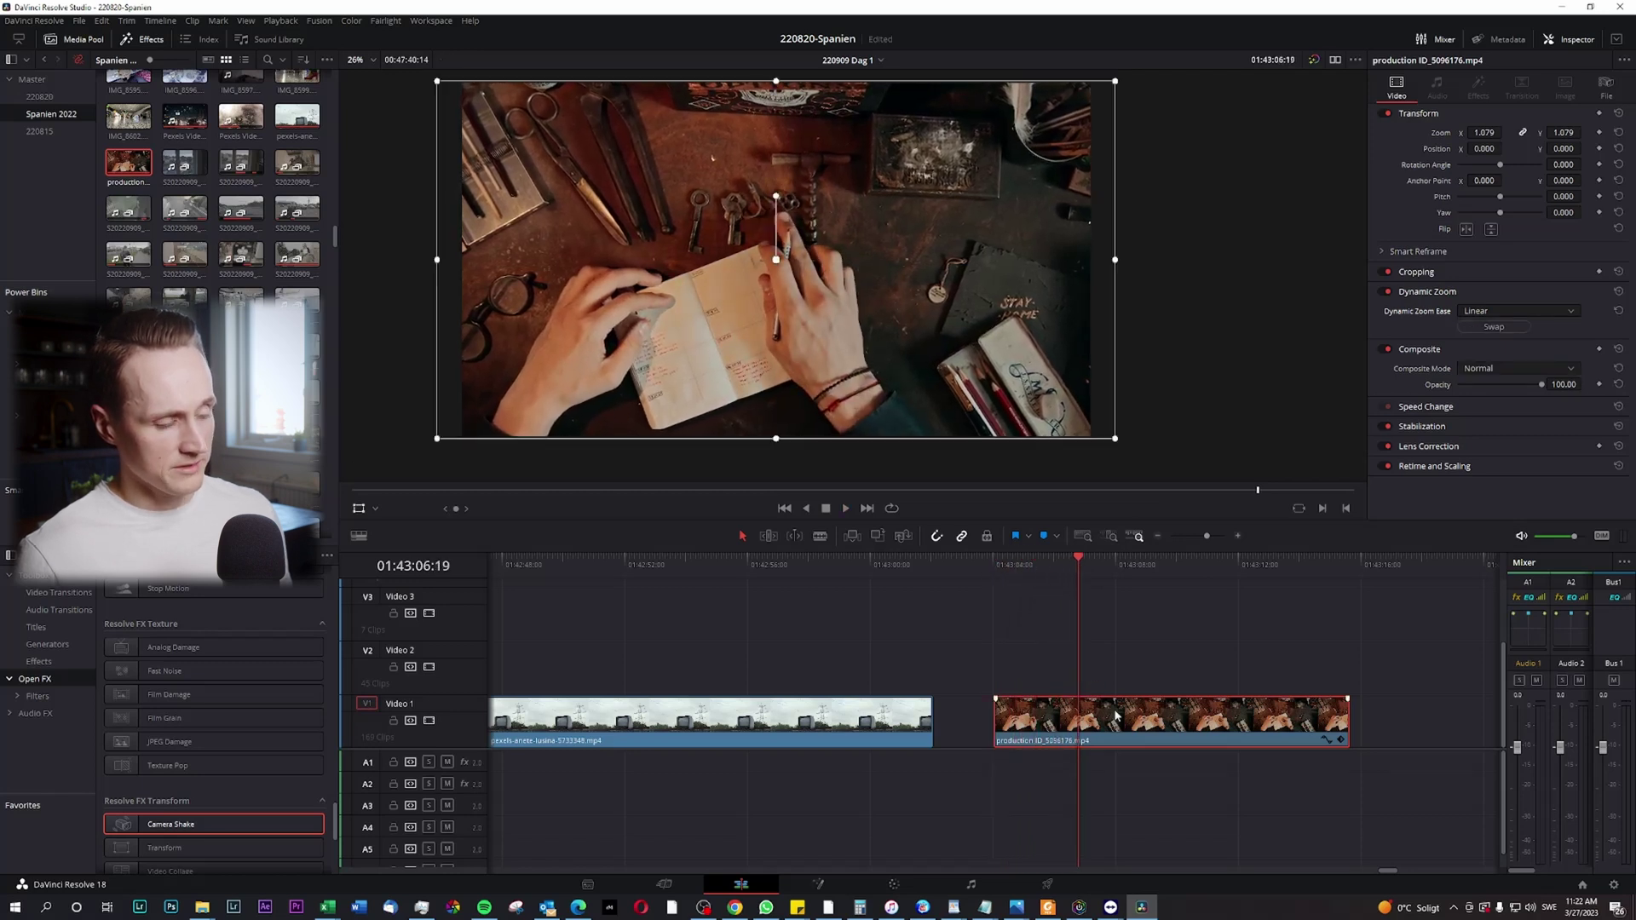
pyautogui.click(1116, 716)
pyautogui.hotkey('ctrl', 'b')
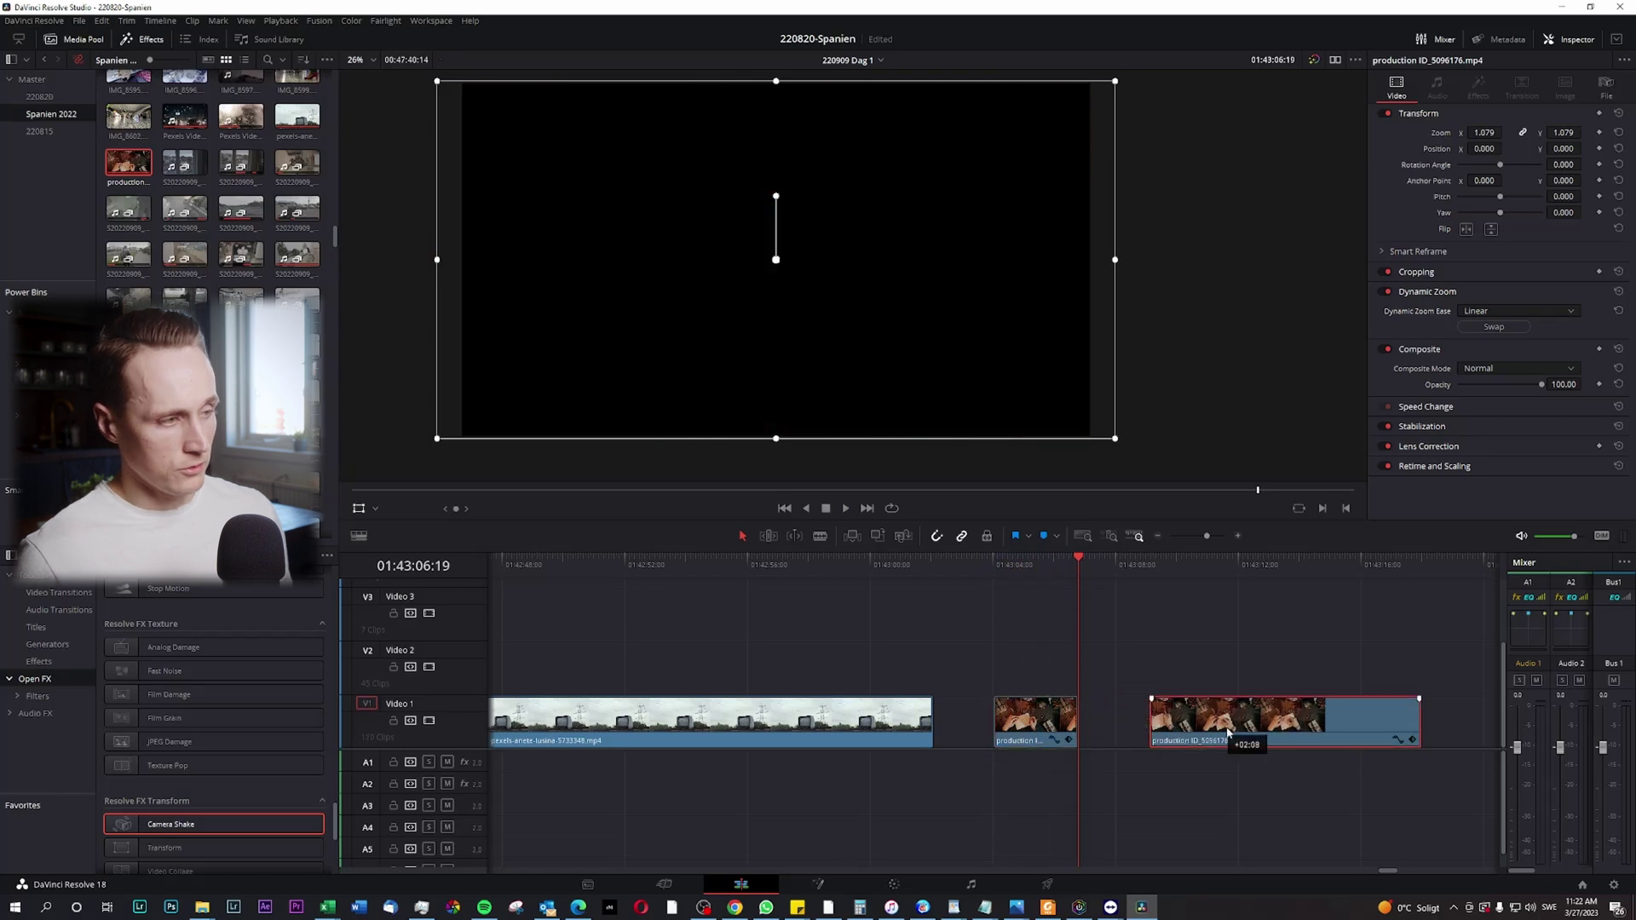
pyautogui.moveTo(1125, 717); pyautogui.dragTo(1240, 725)
pyautogui.scroll(2, 1210, 612)
# Replay the short zooming section twice from its start
pyautogui.click(844, 565)
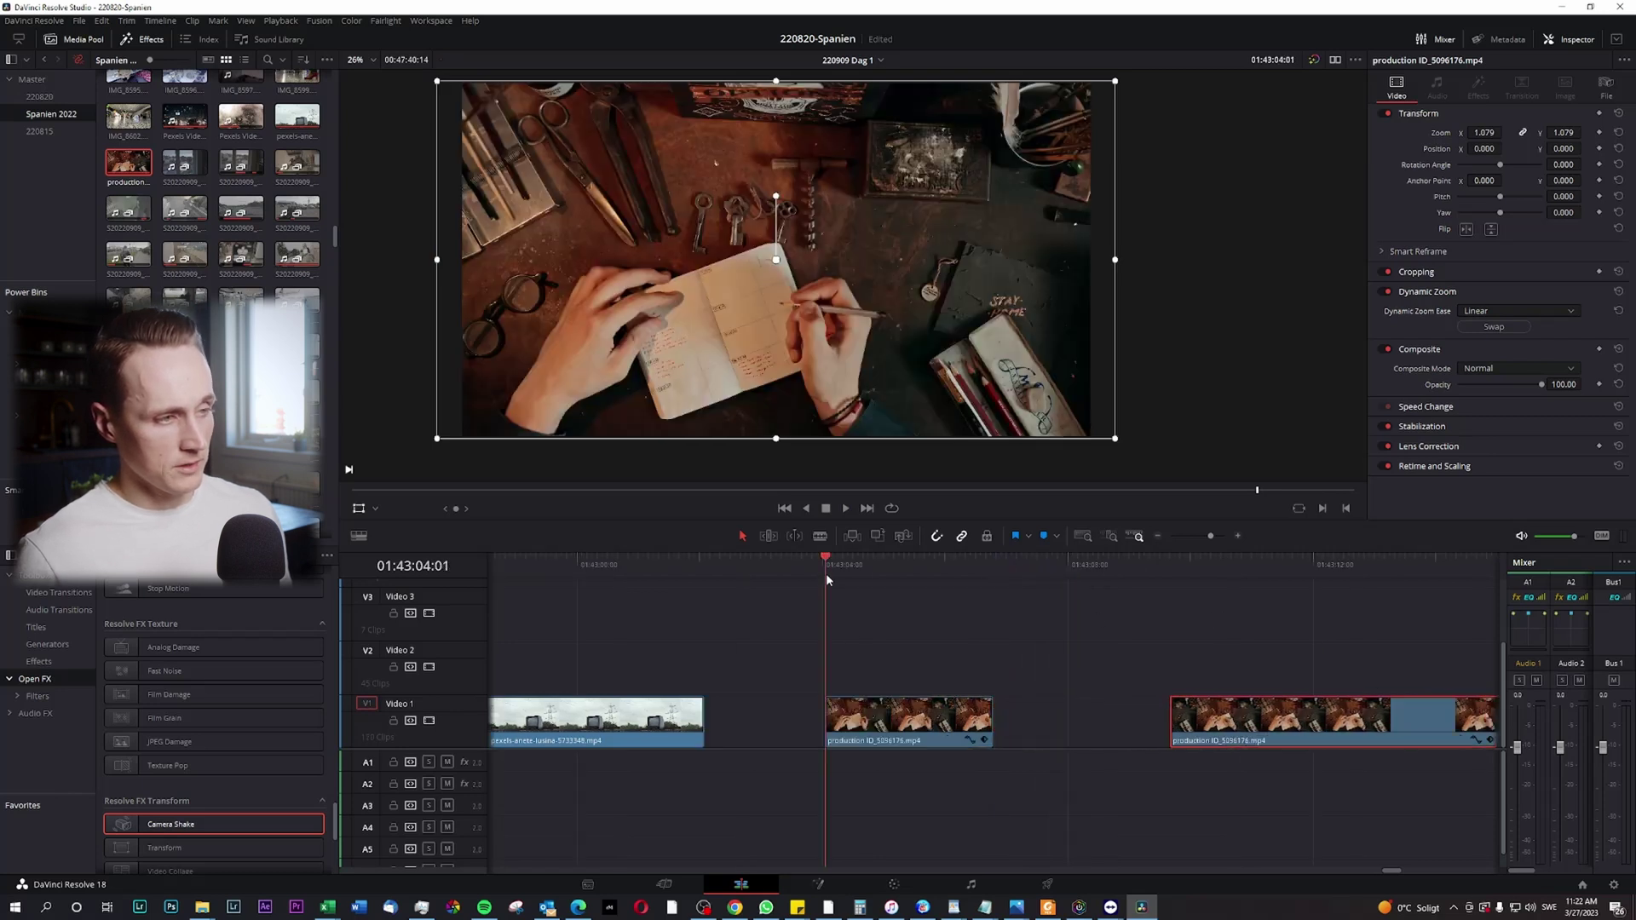
pyautogui.press('space')
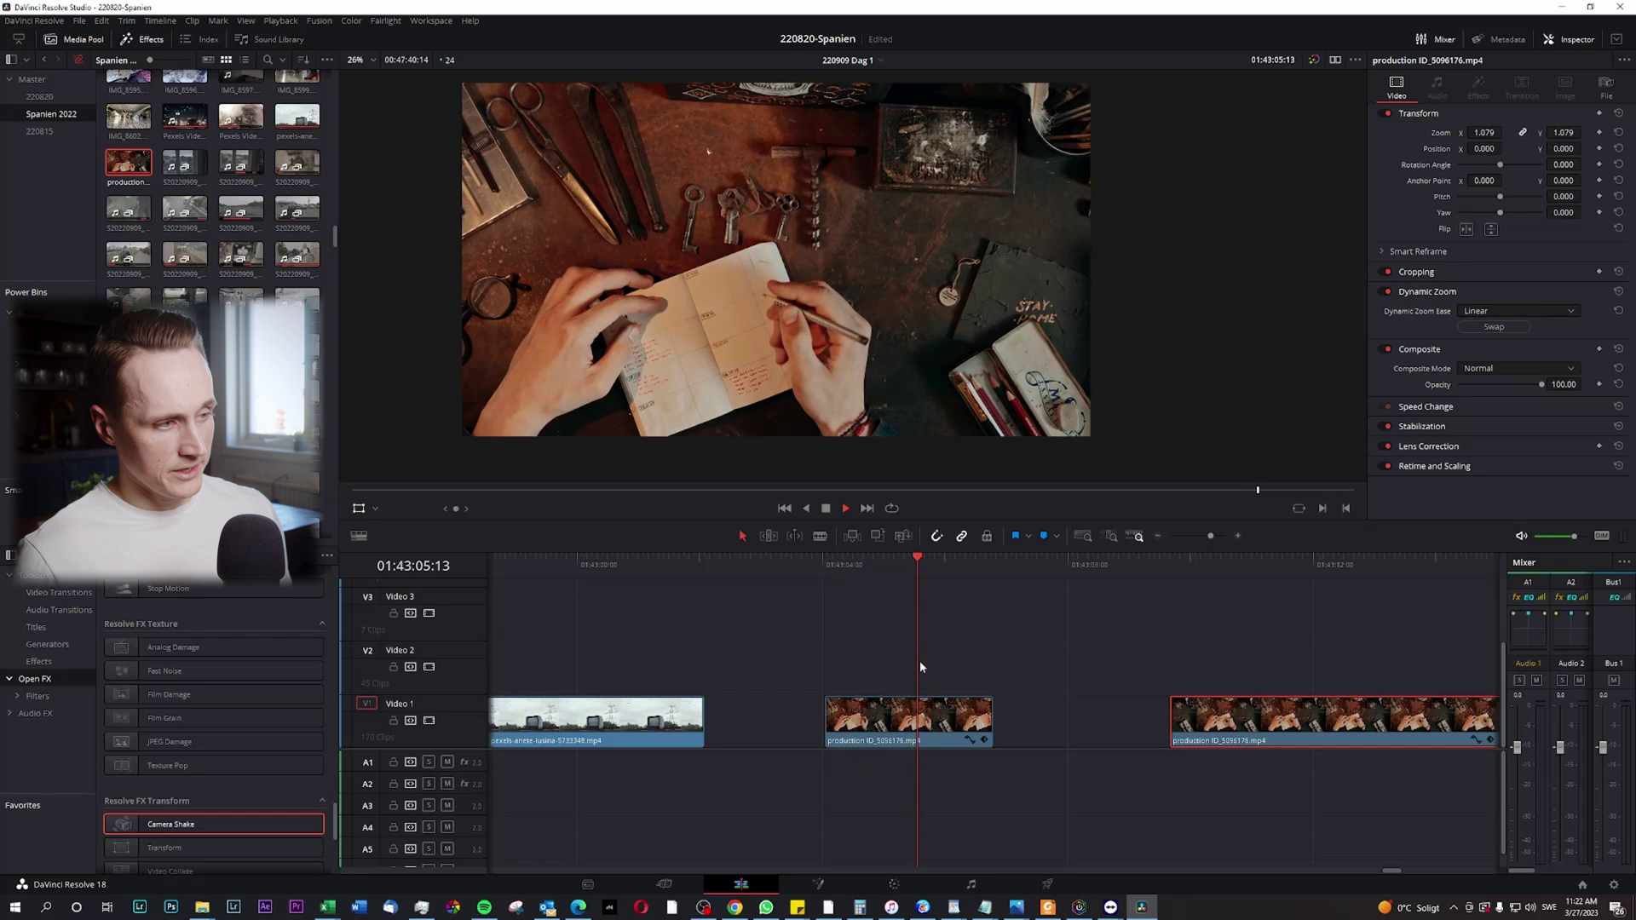
pyautogui.click(825, 565)
pyautogui.scroll(3, 1034, 337)
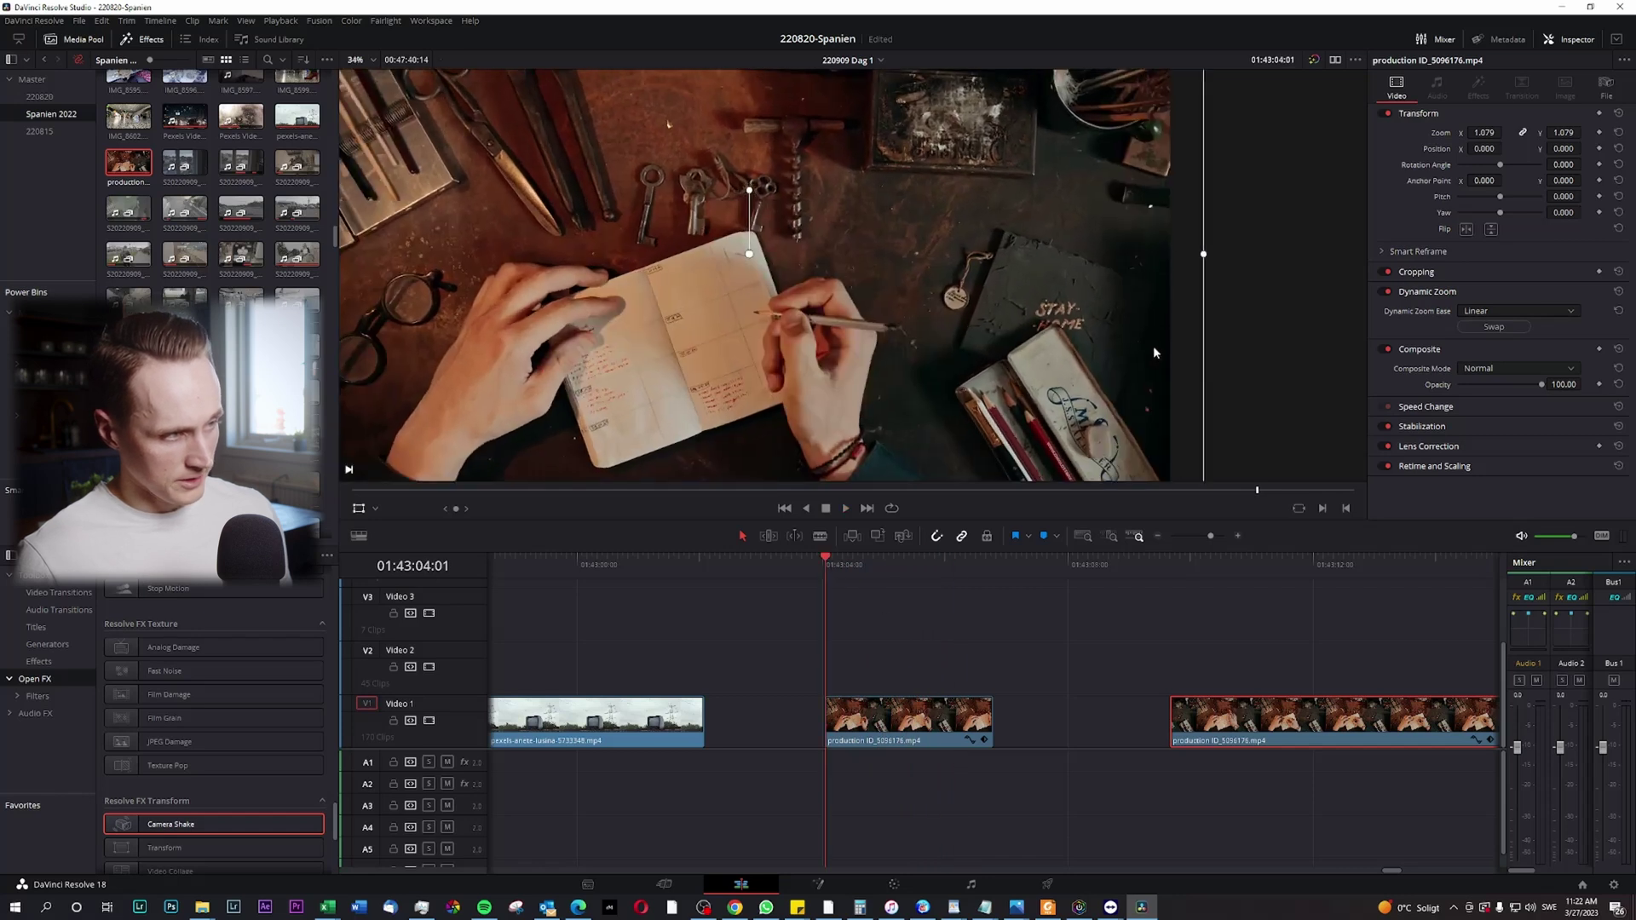
pyautogui.scroll(-4, 1015, 301)
pyautogui.click(837, 566)
pyautogui.press('space')
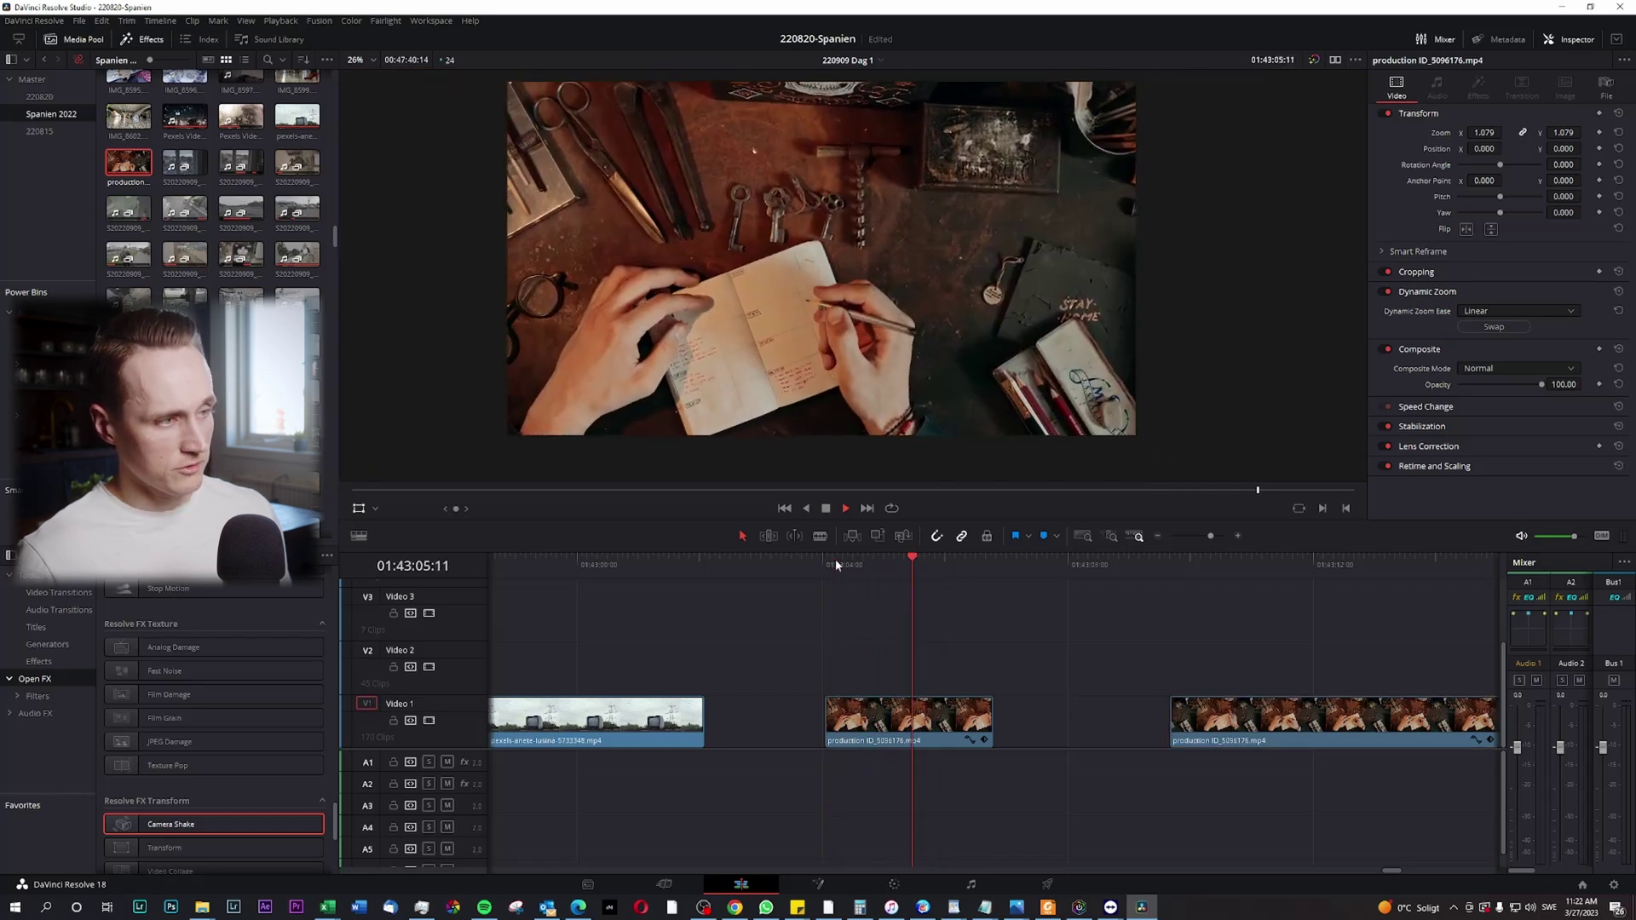
pyautogui.click(835, 559)
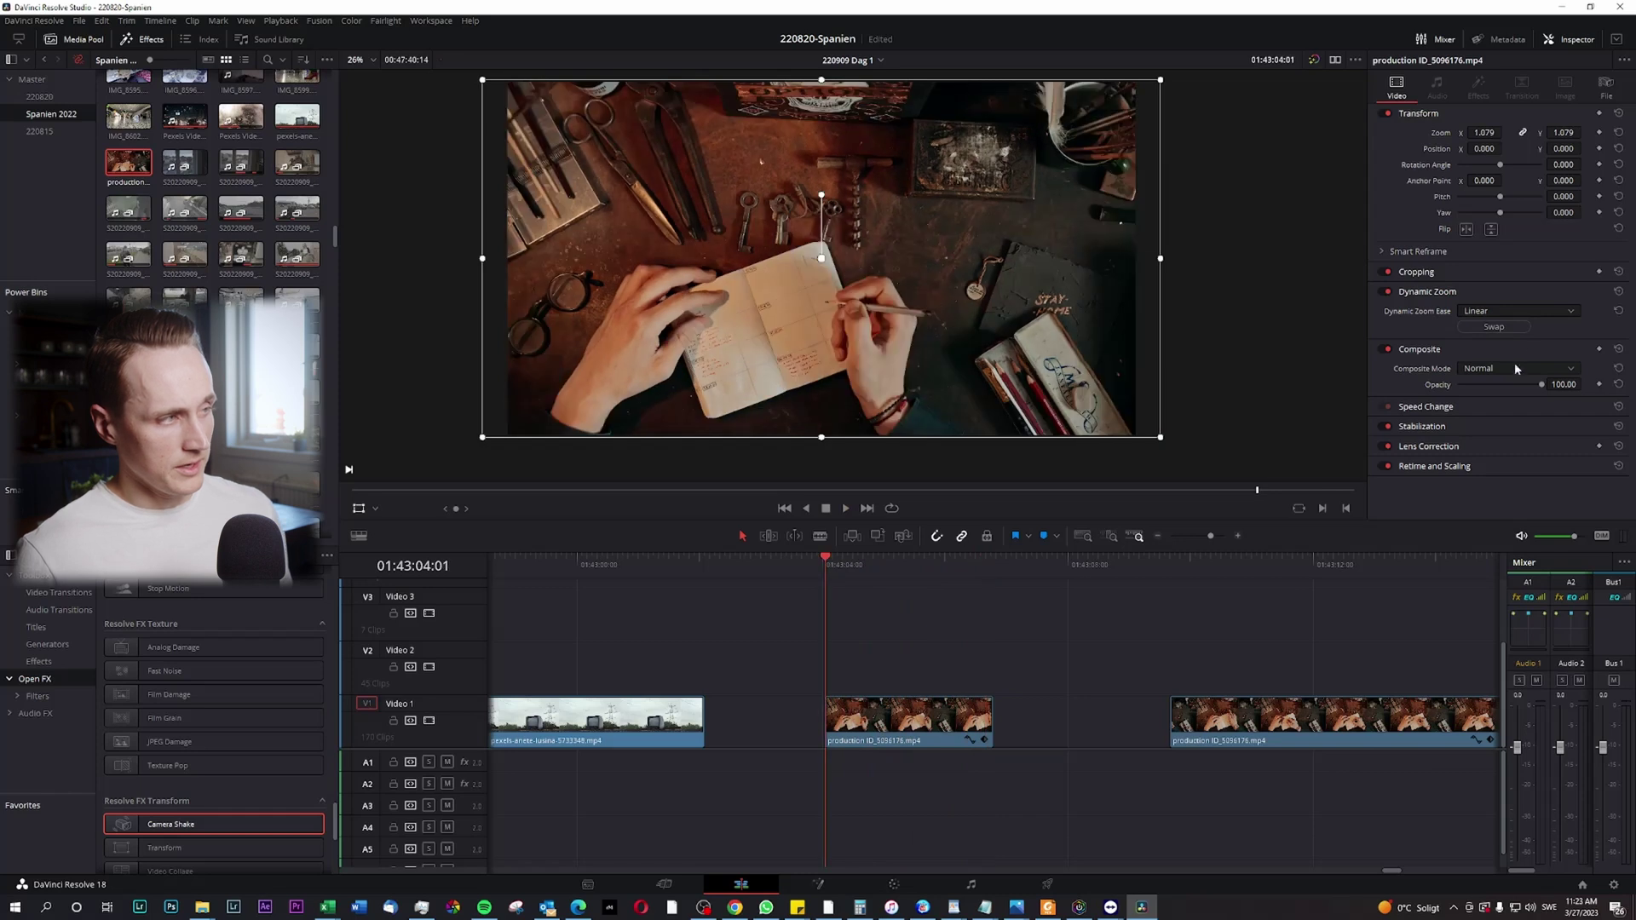
# Set the short clip's Dynamic Zoom ease to Ease In and preview it
pyautogui.click(1524, 310)
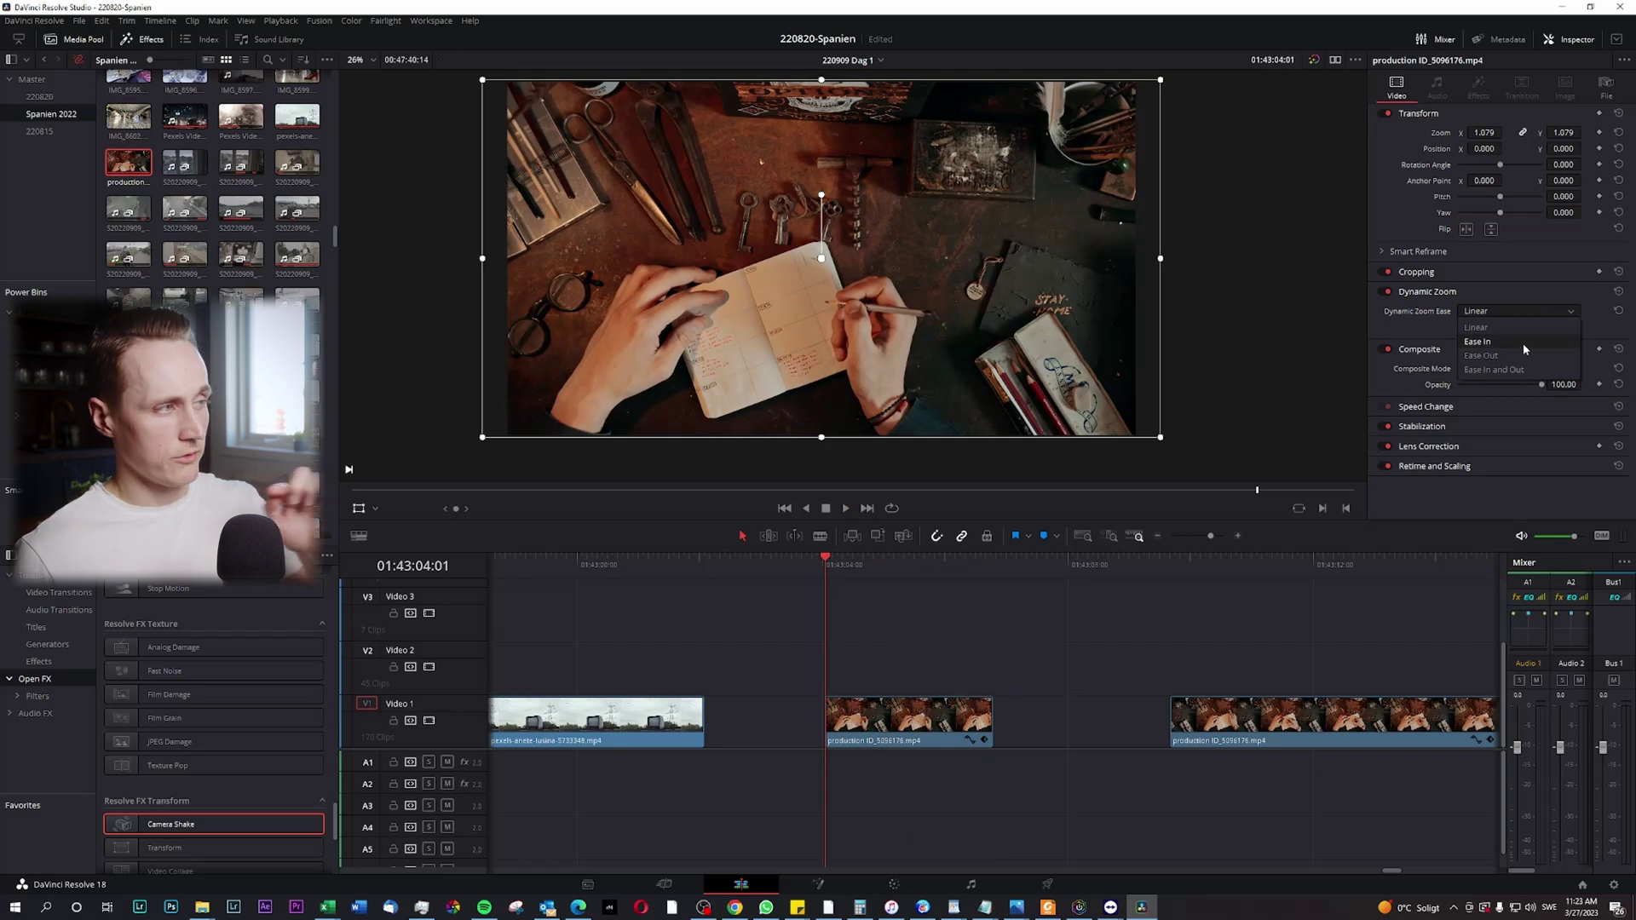
pyautogui.click(1523, 343)
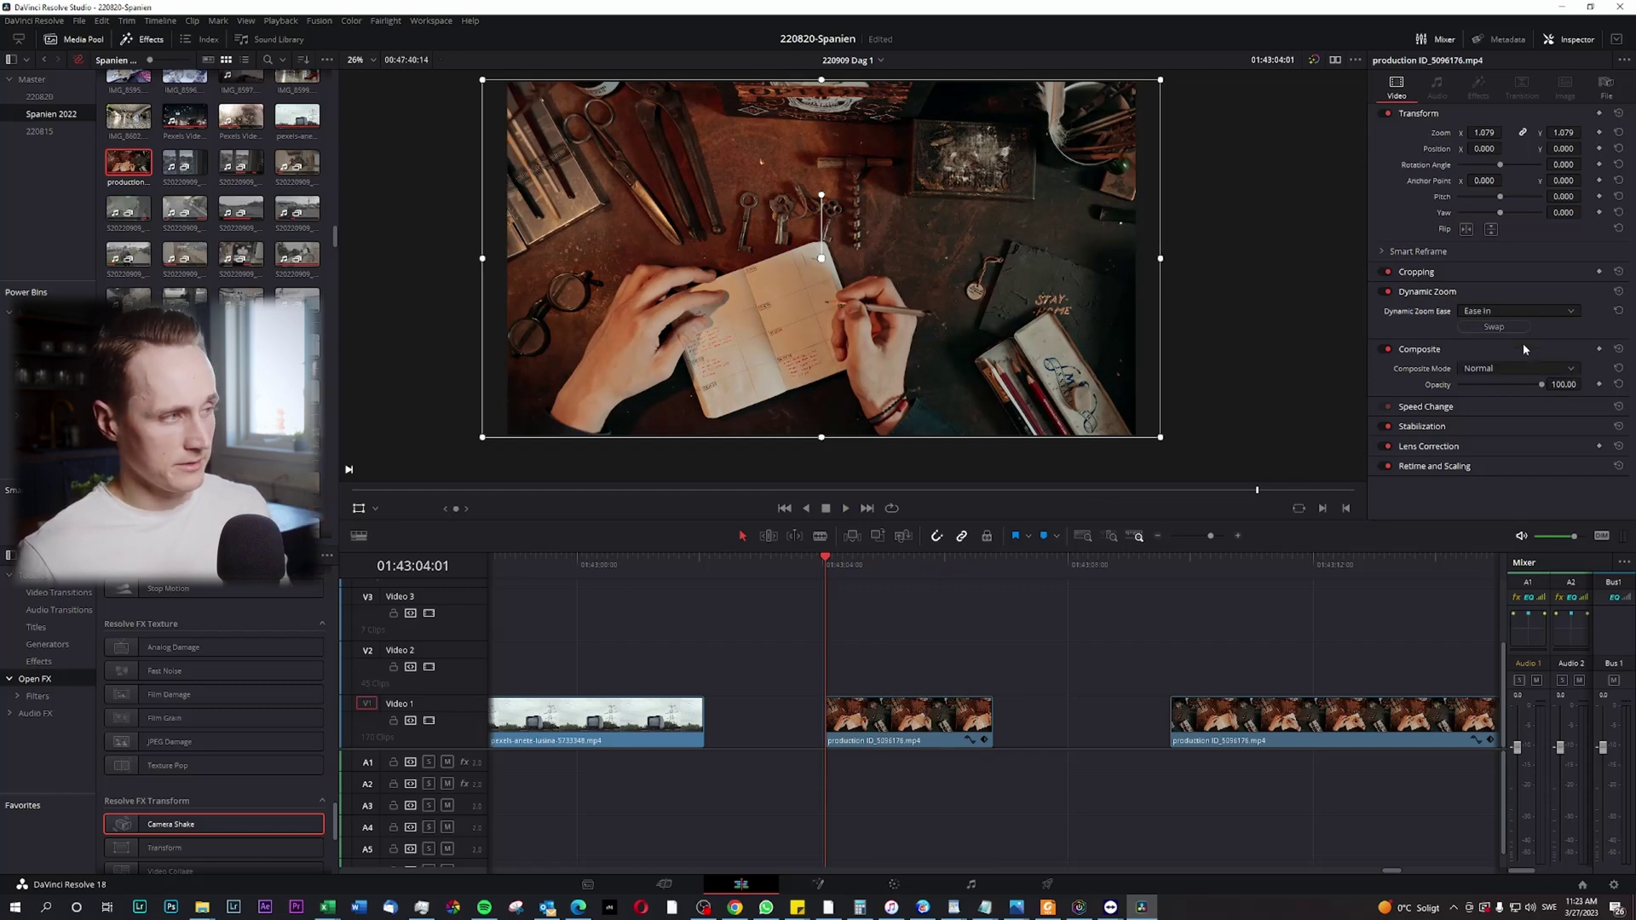
pyautogui.press('space')
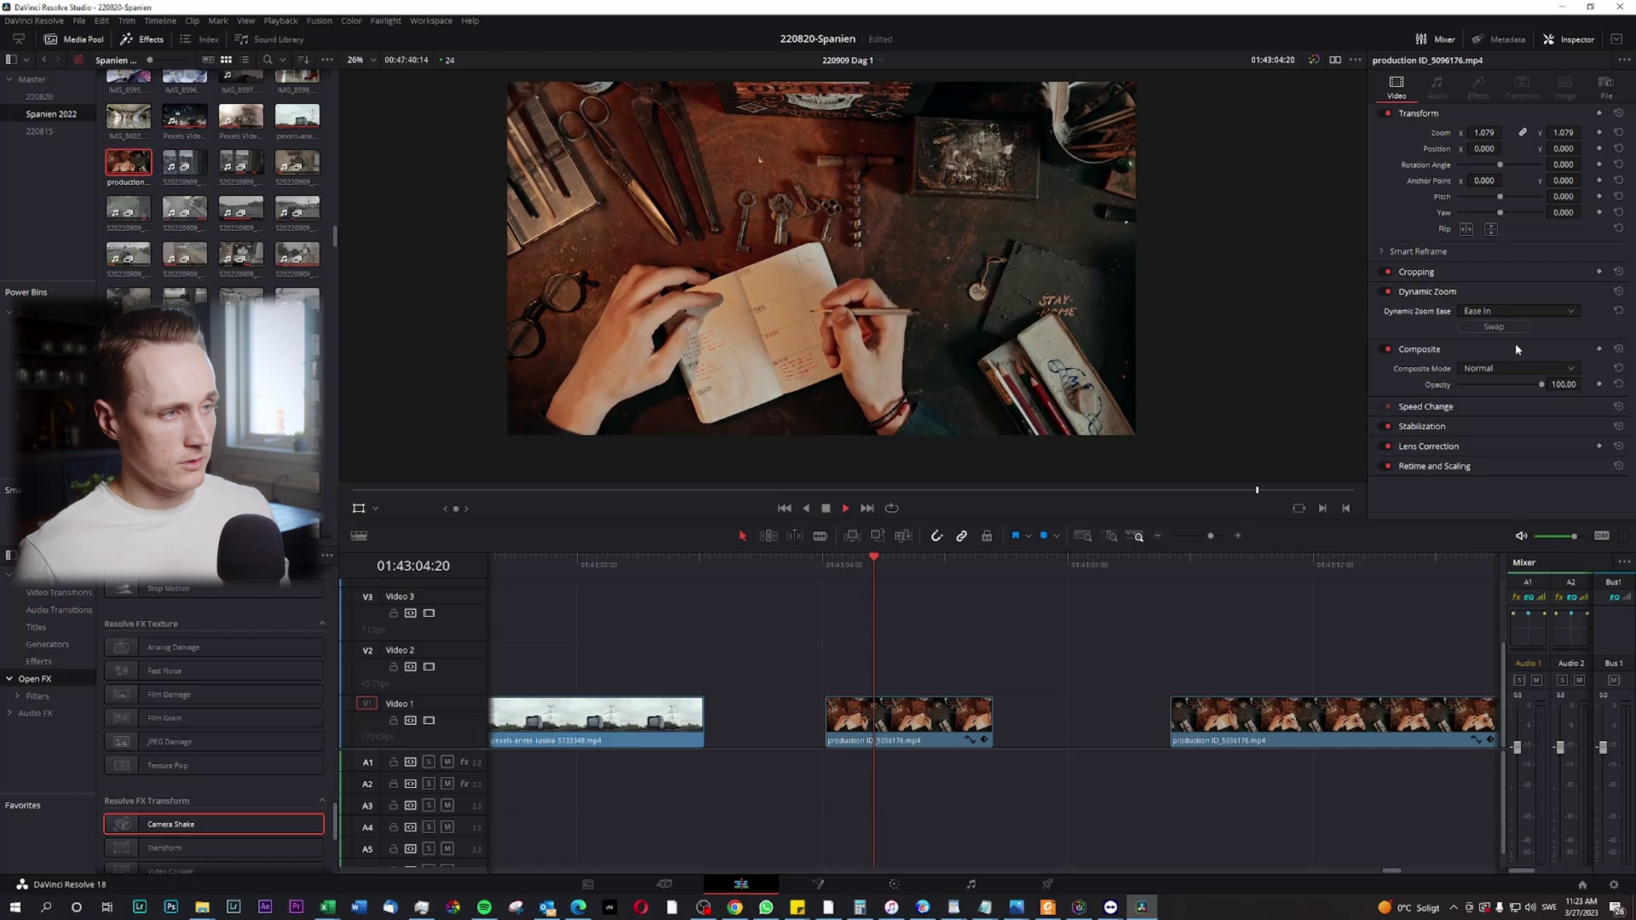
pyautogui.click(830, 566)
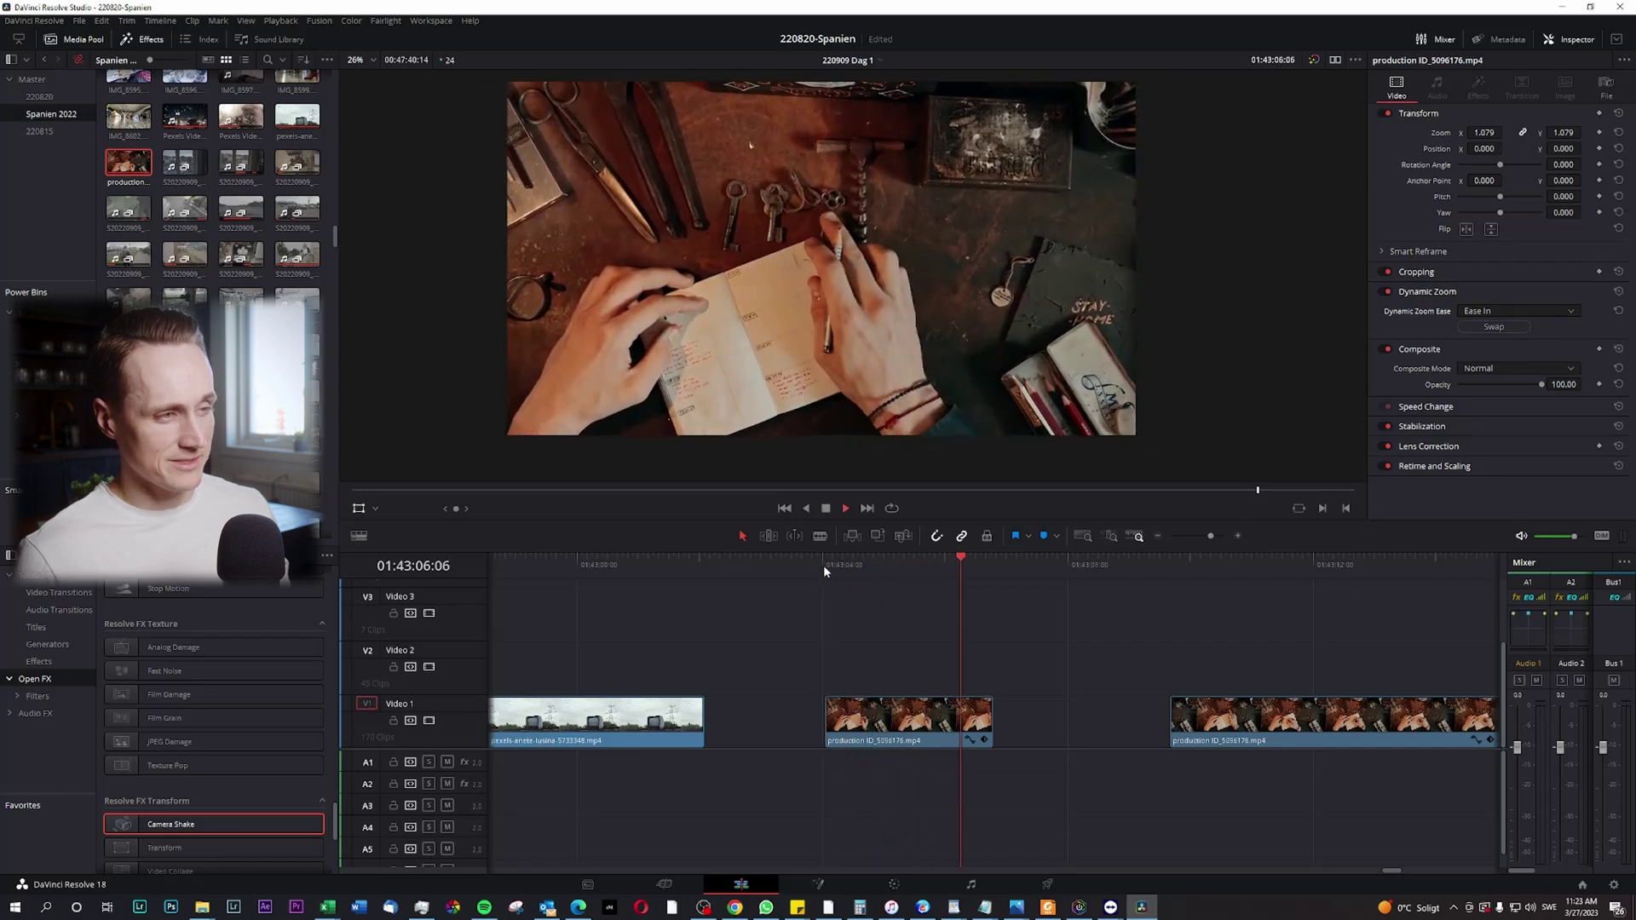
pyautogui.click(824, 566)
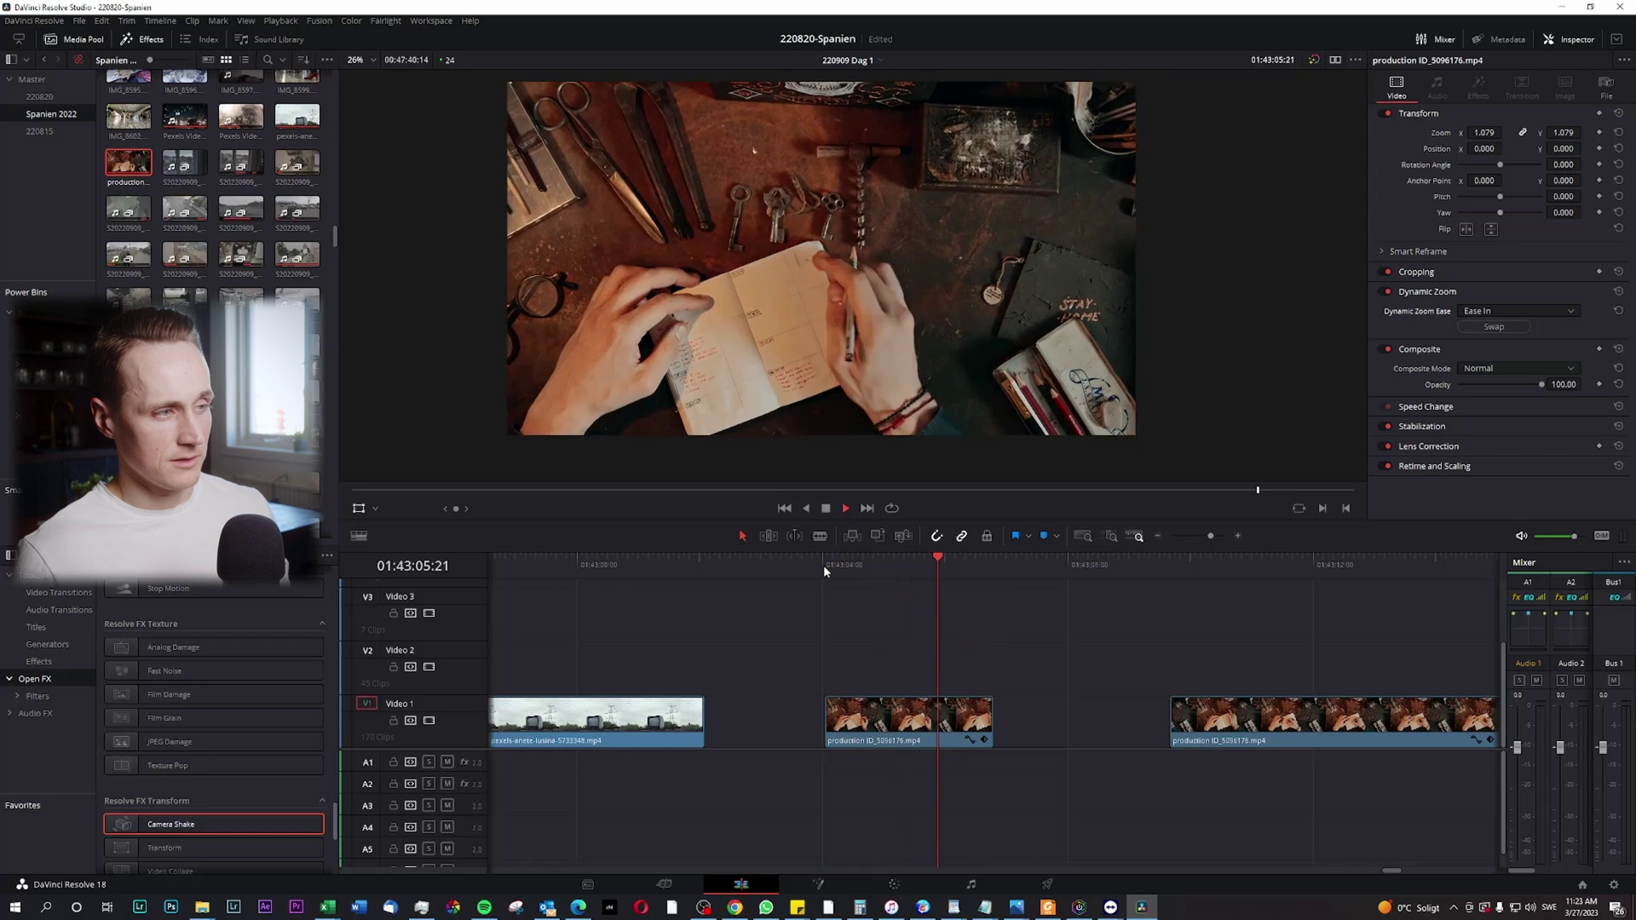
pyautogui.click(824, 565)
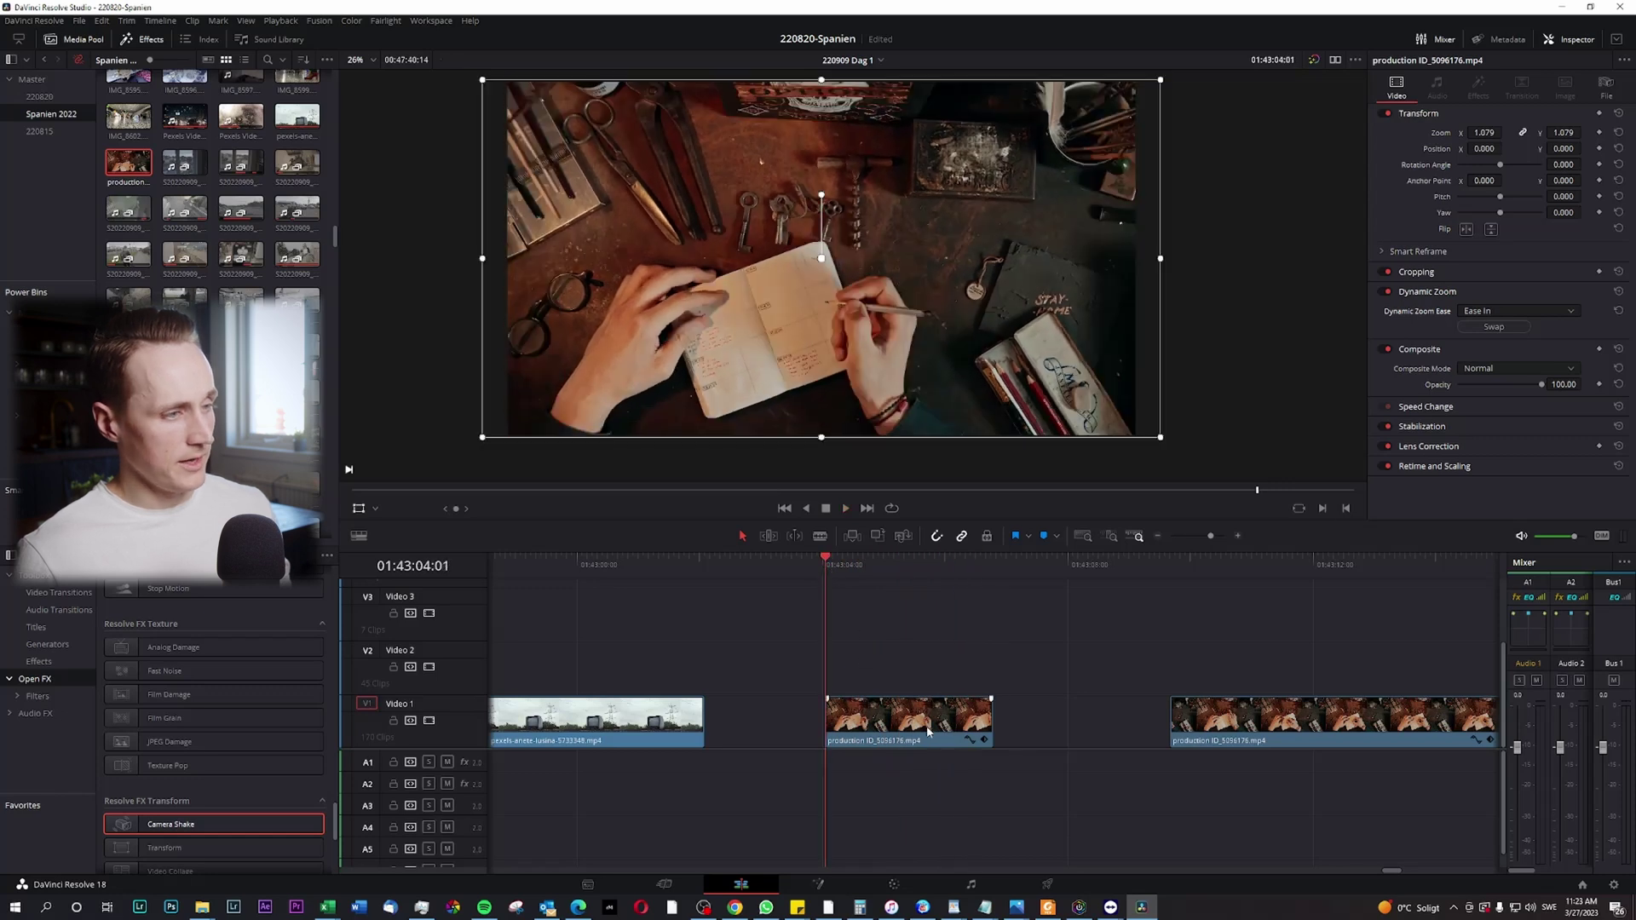
# Switch the middle clip's Dynamic Zoom ease to Ease Out and replay it
pyautogui.click(907, 719)
pyautogui.click(1528, 312)
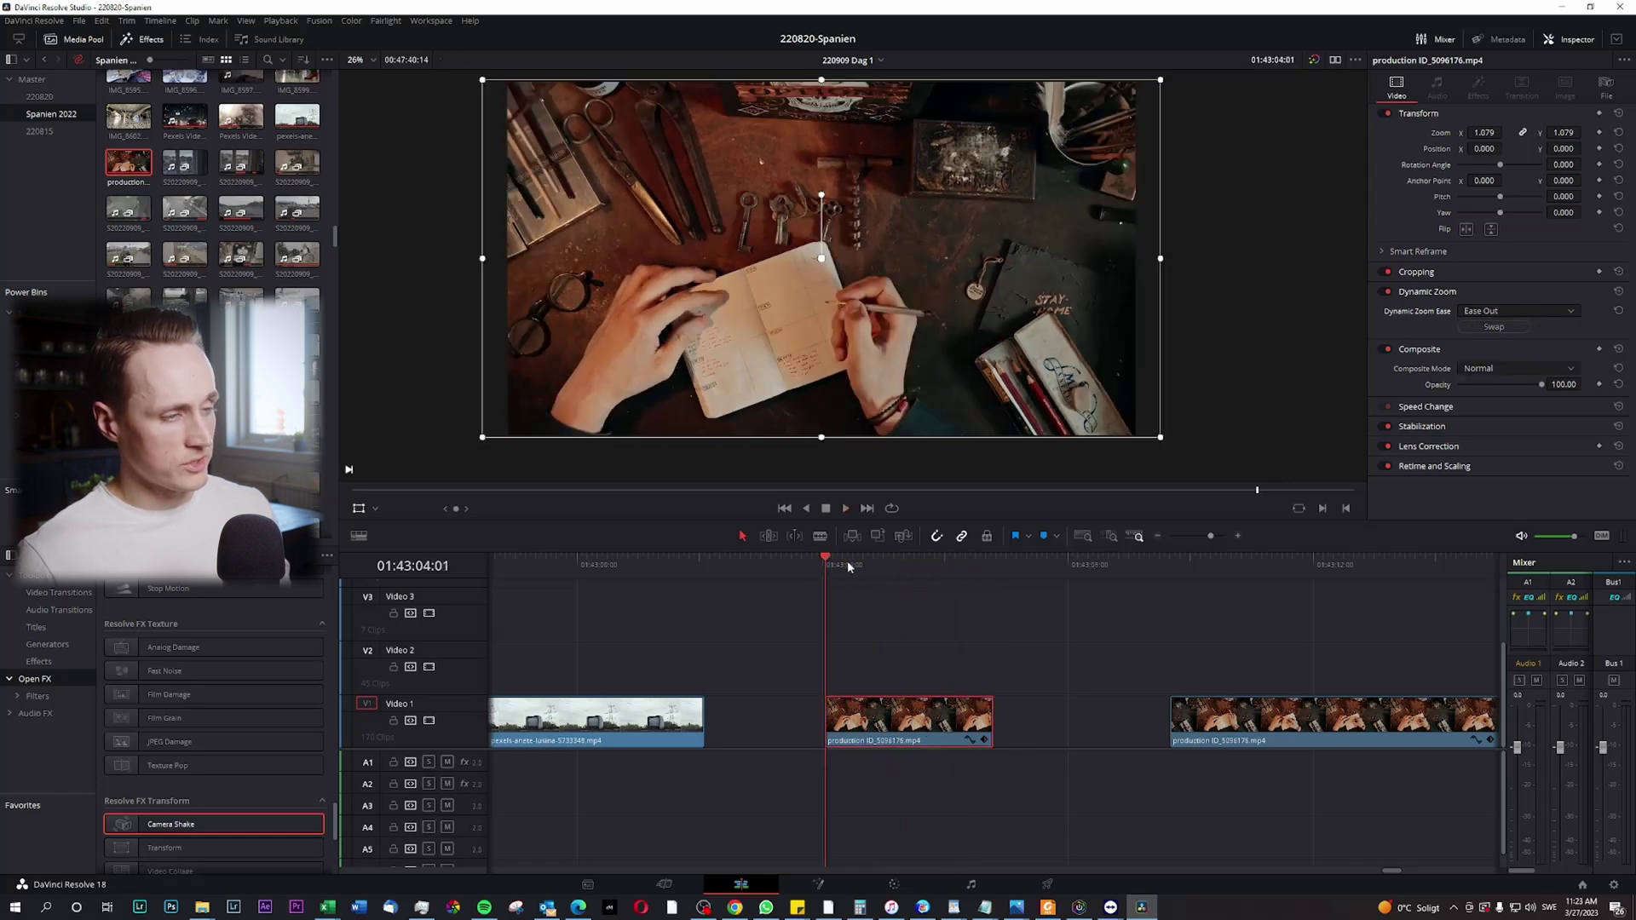
pyautogui.click(862, 719)
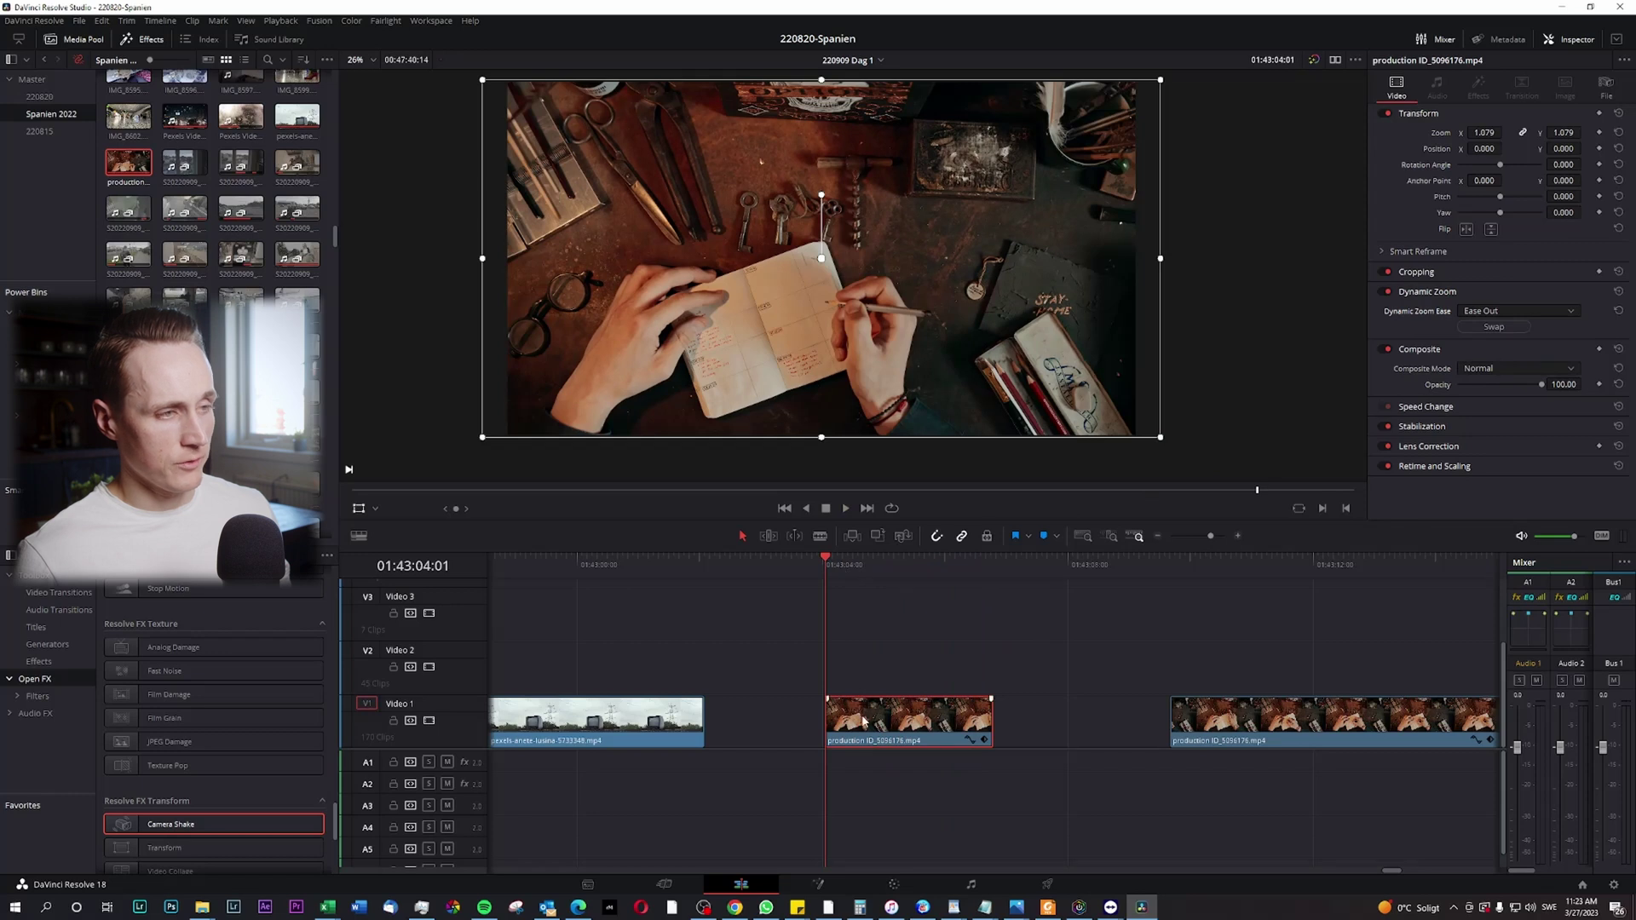
pyautogui.press('space')
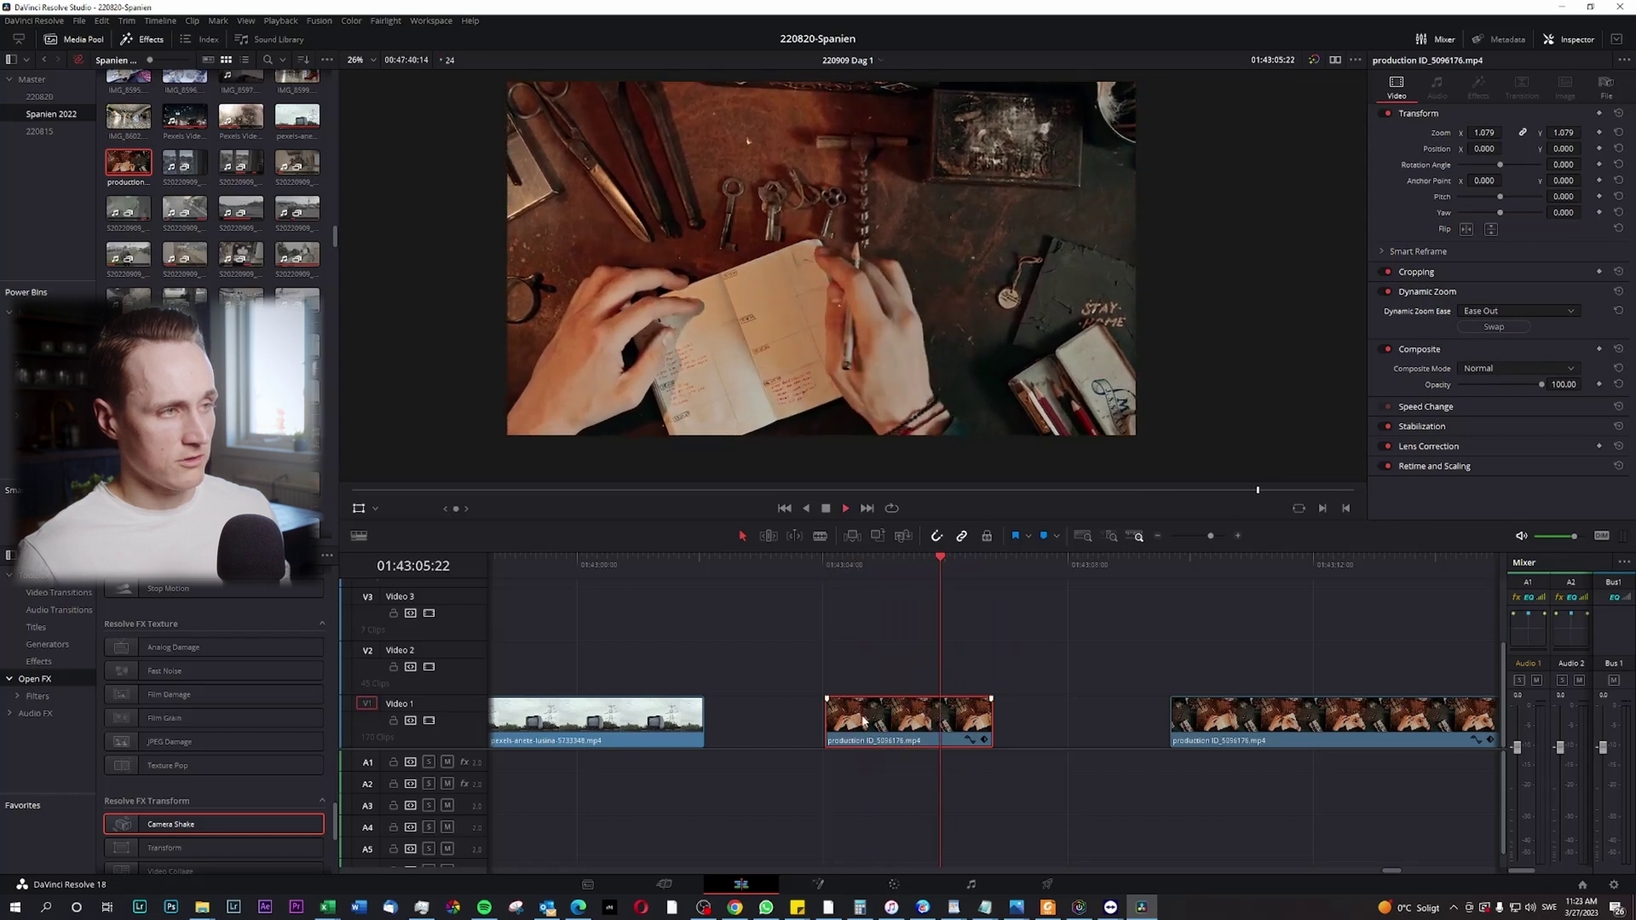
pyautogui.click(824, 566)
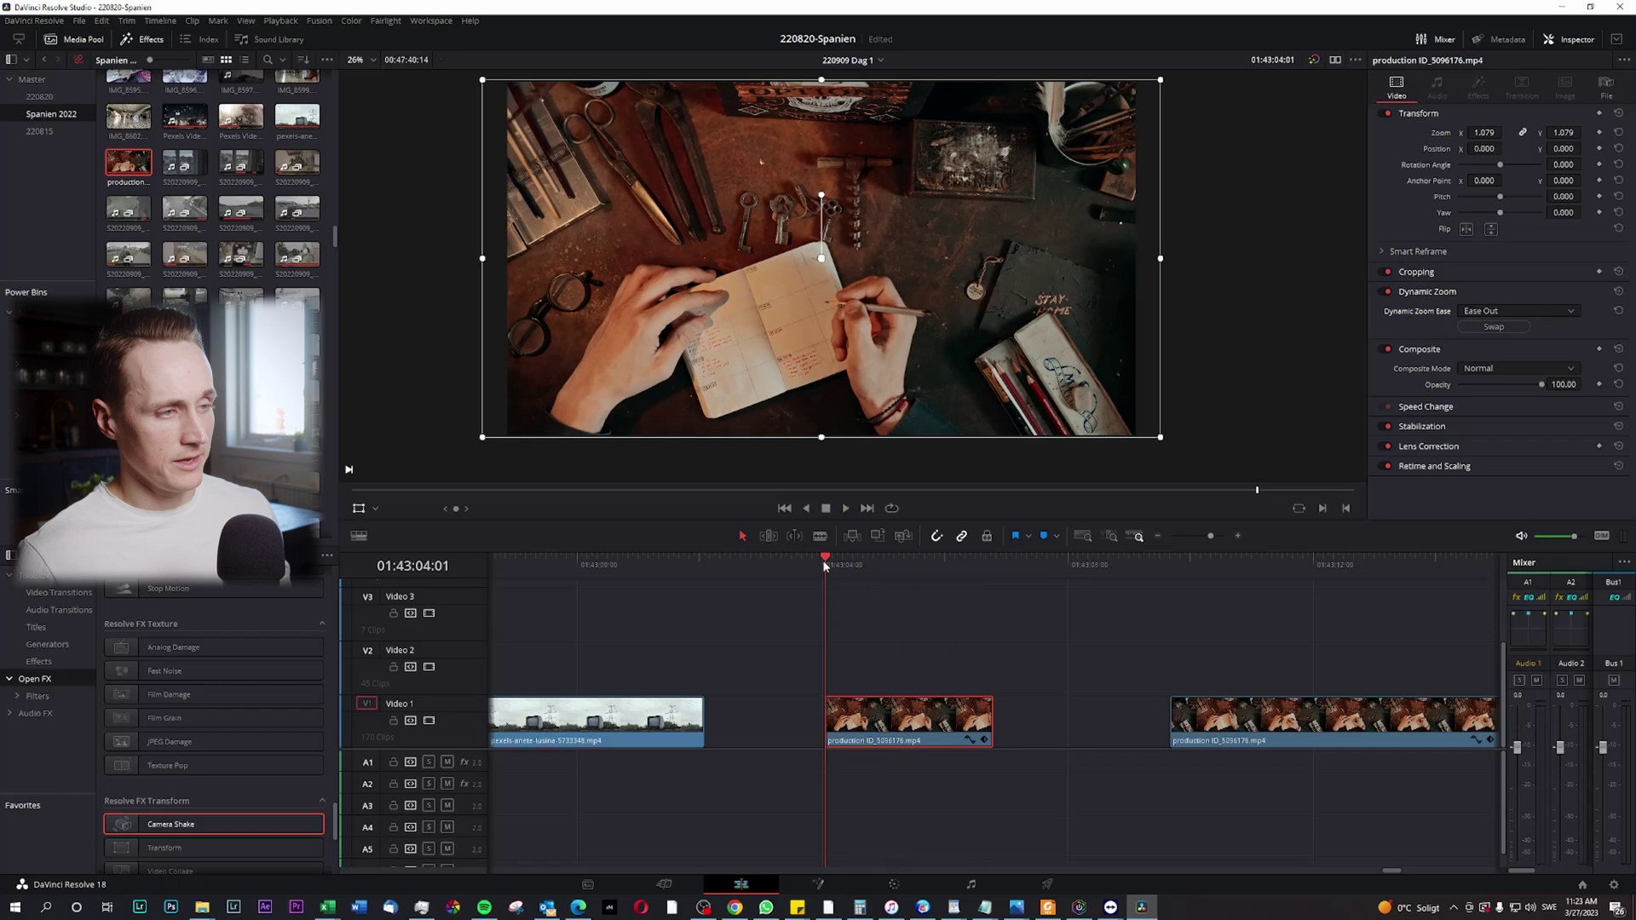
pyautogui.press('space')
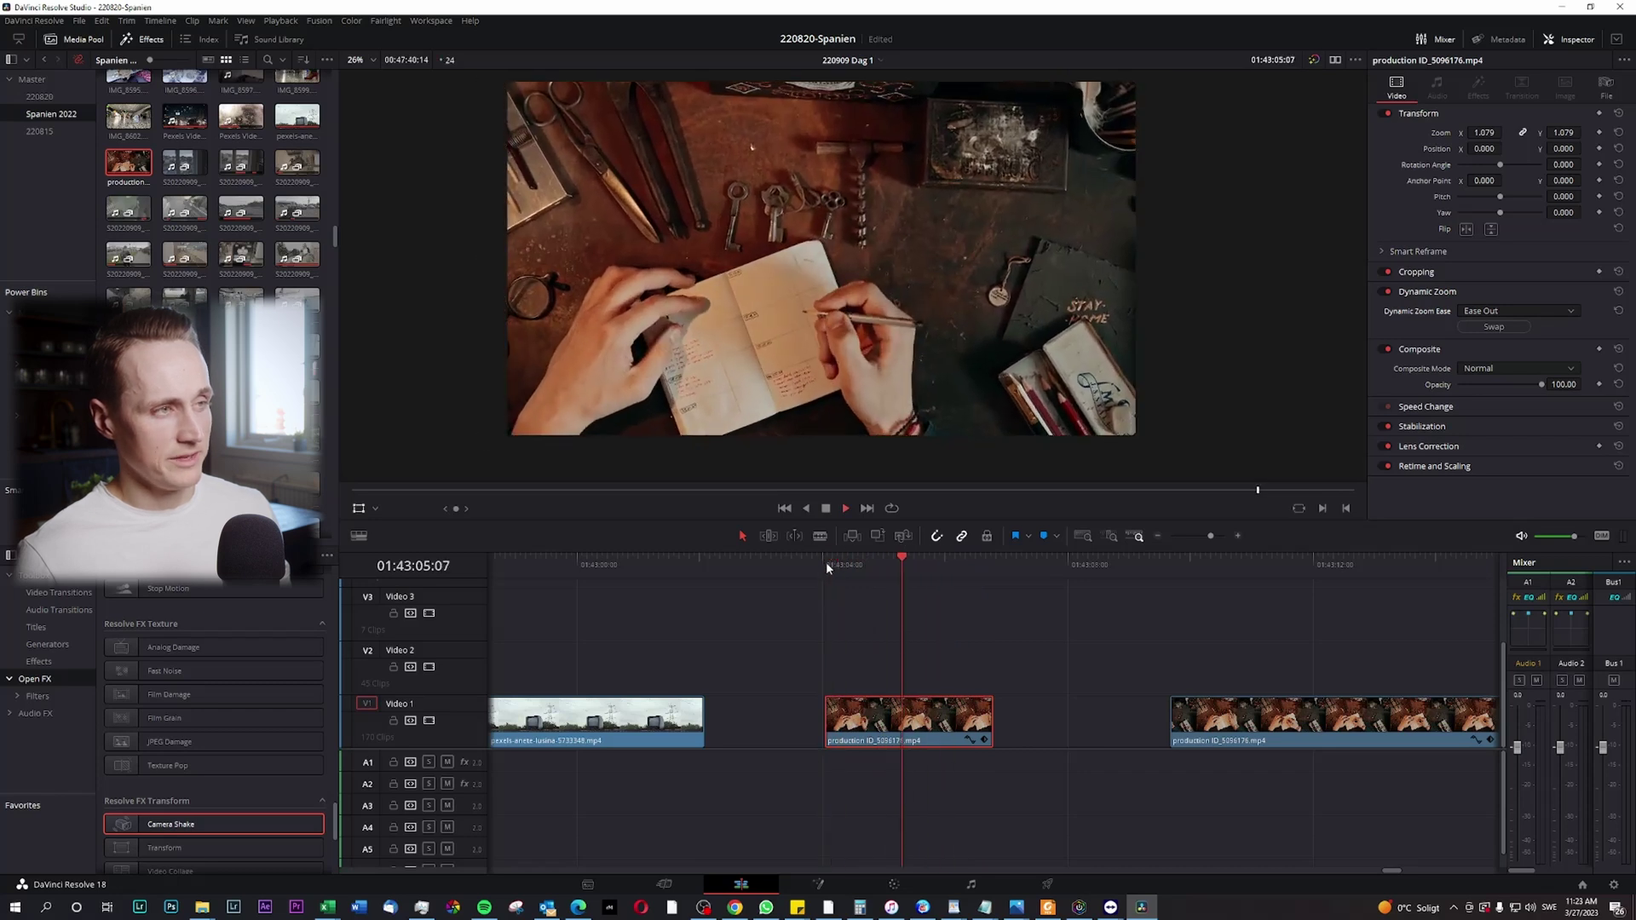
# Set the middle clip's Dynamic Zoom ease to Ease In and Out and replay it several times
pyautogui.click(827, 564)
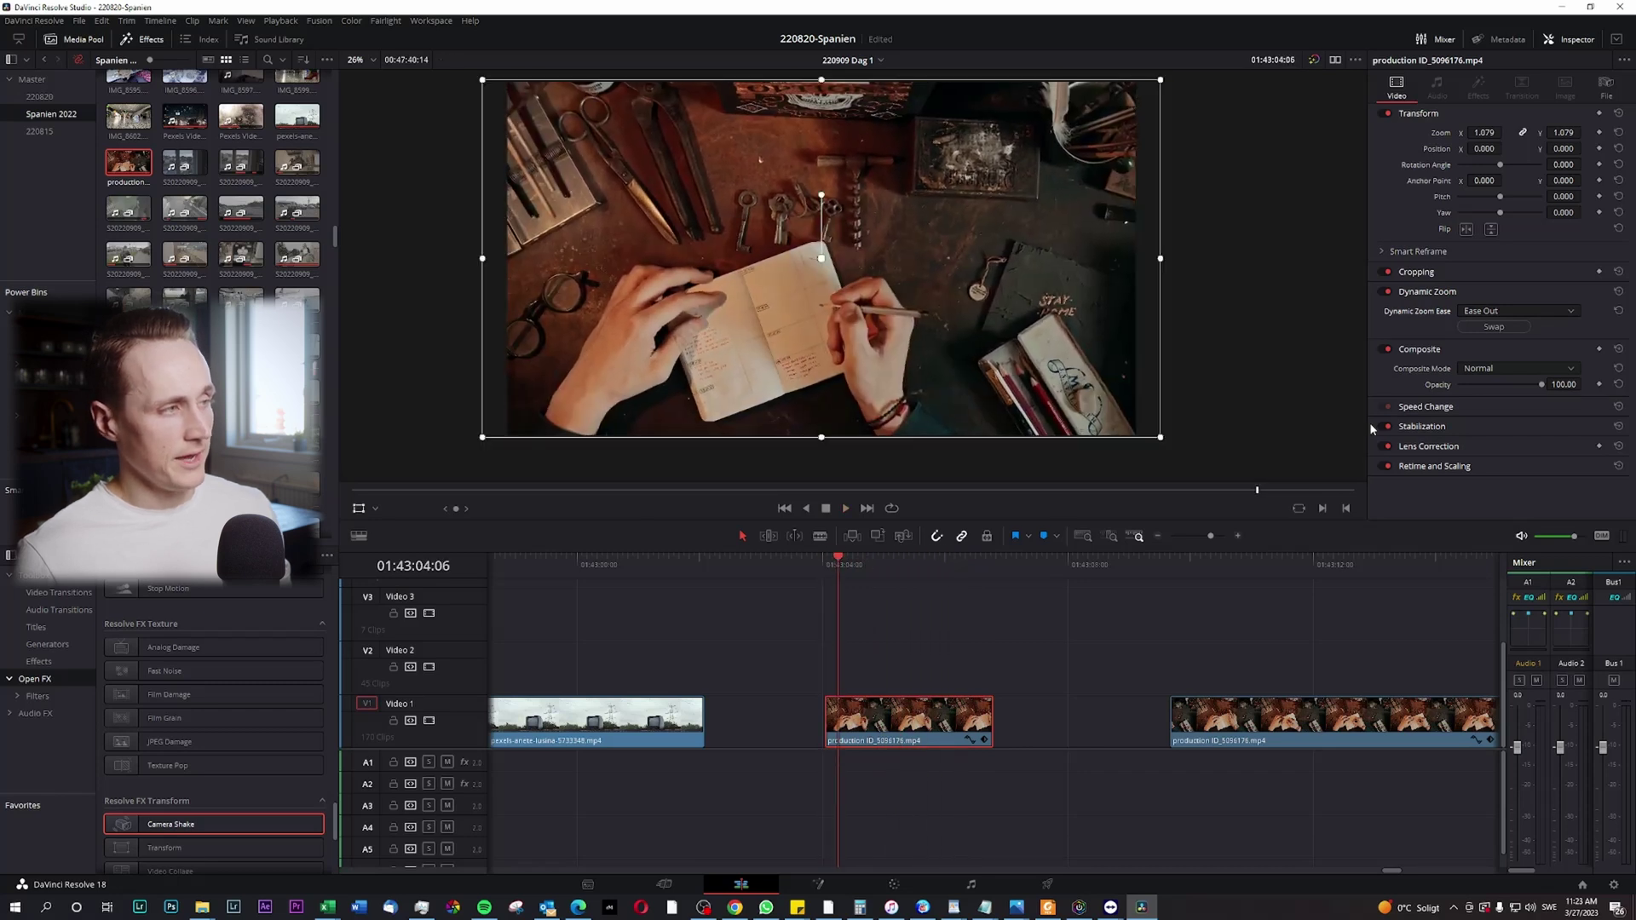
pyautogui.click(1491, 313)
pyautogui.click(1496, 343)
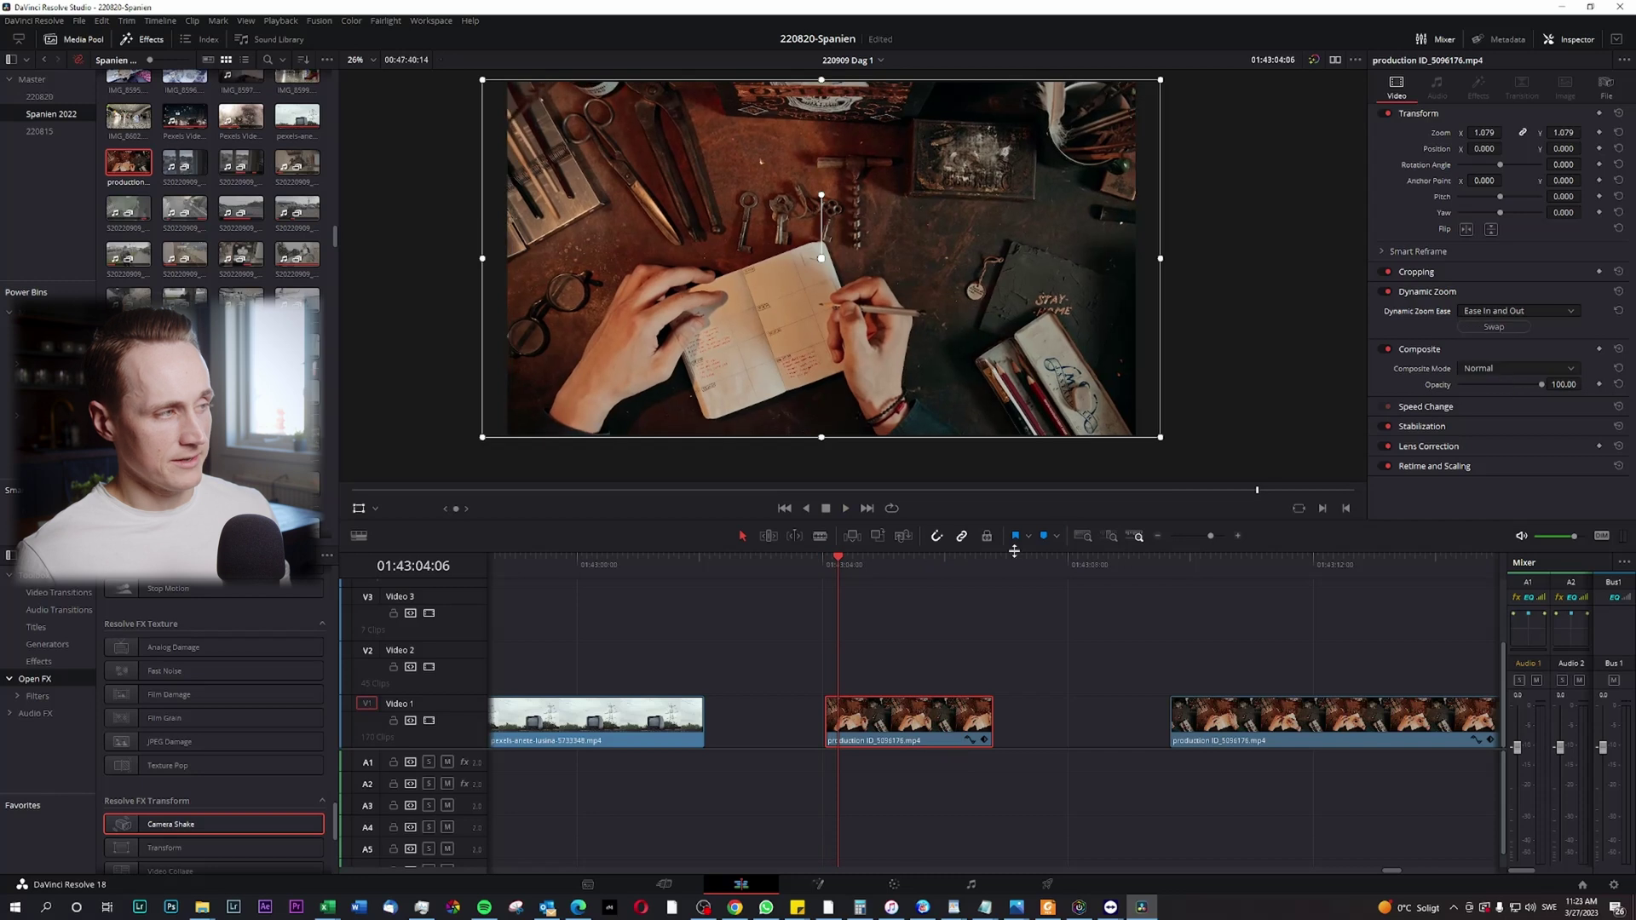
pyautogui.click(826, 567)
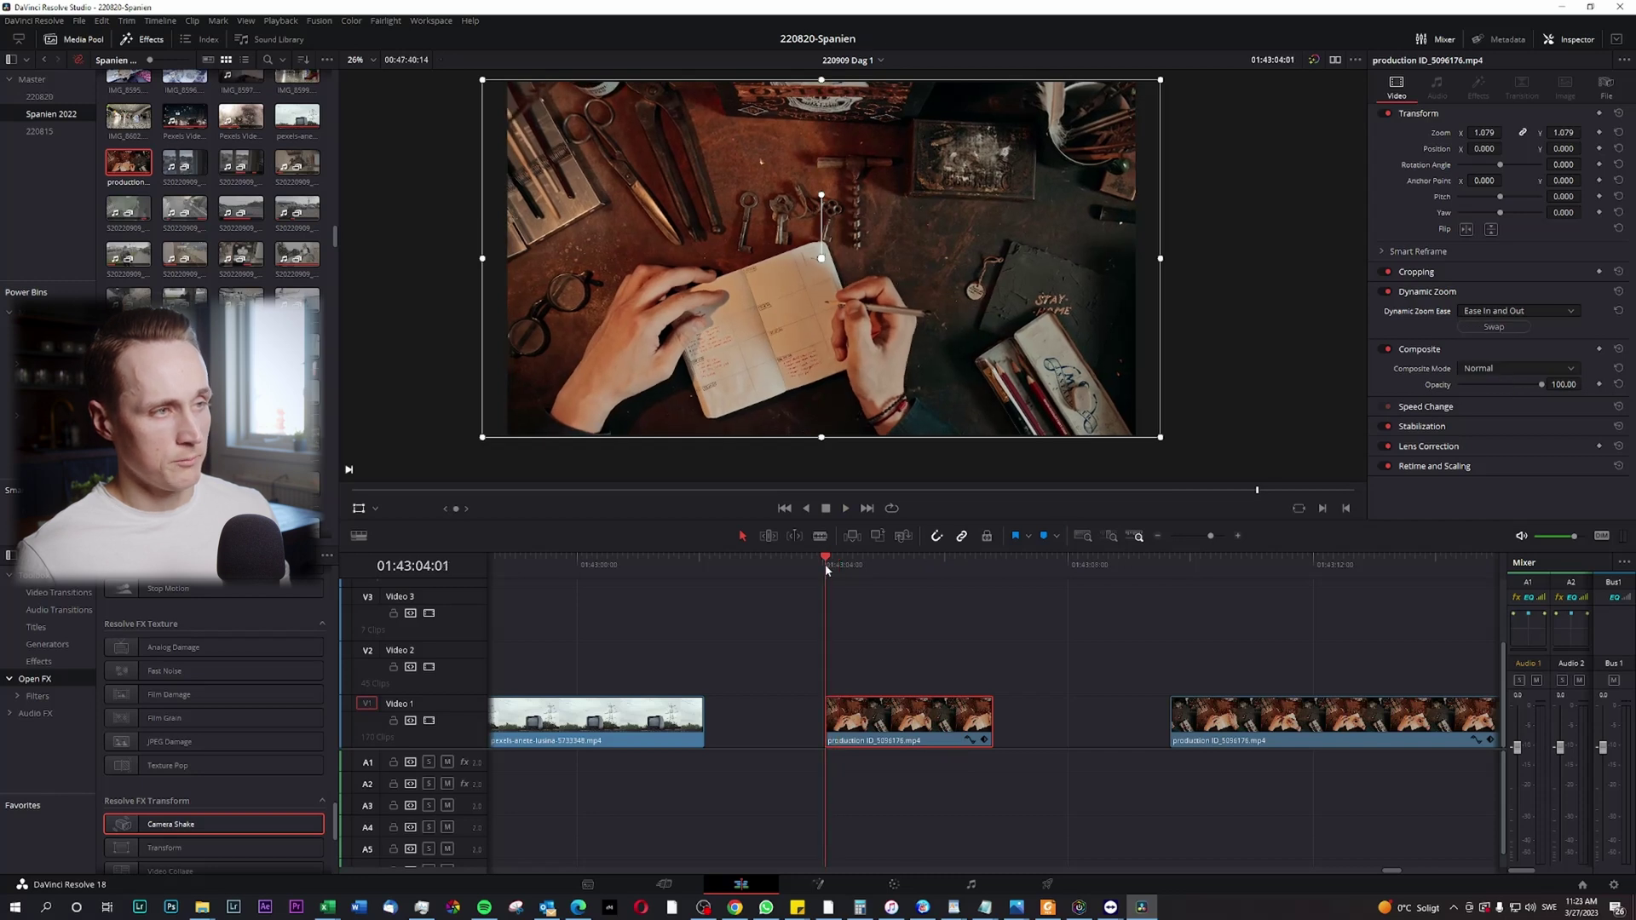
pyautogui.press('space')
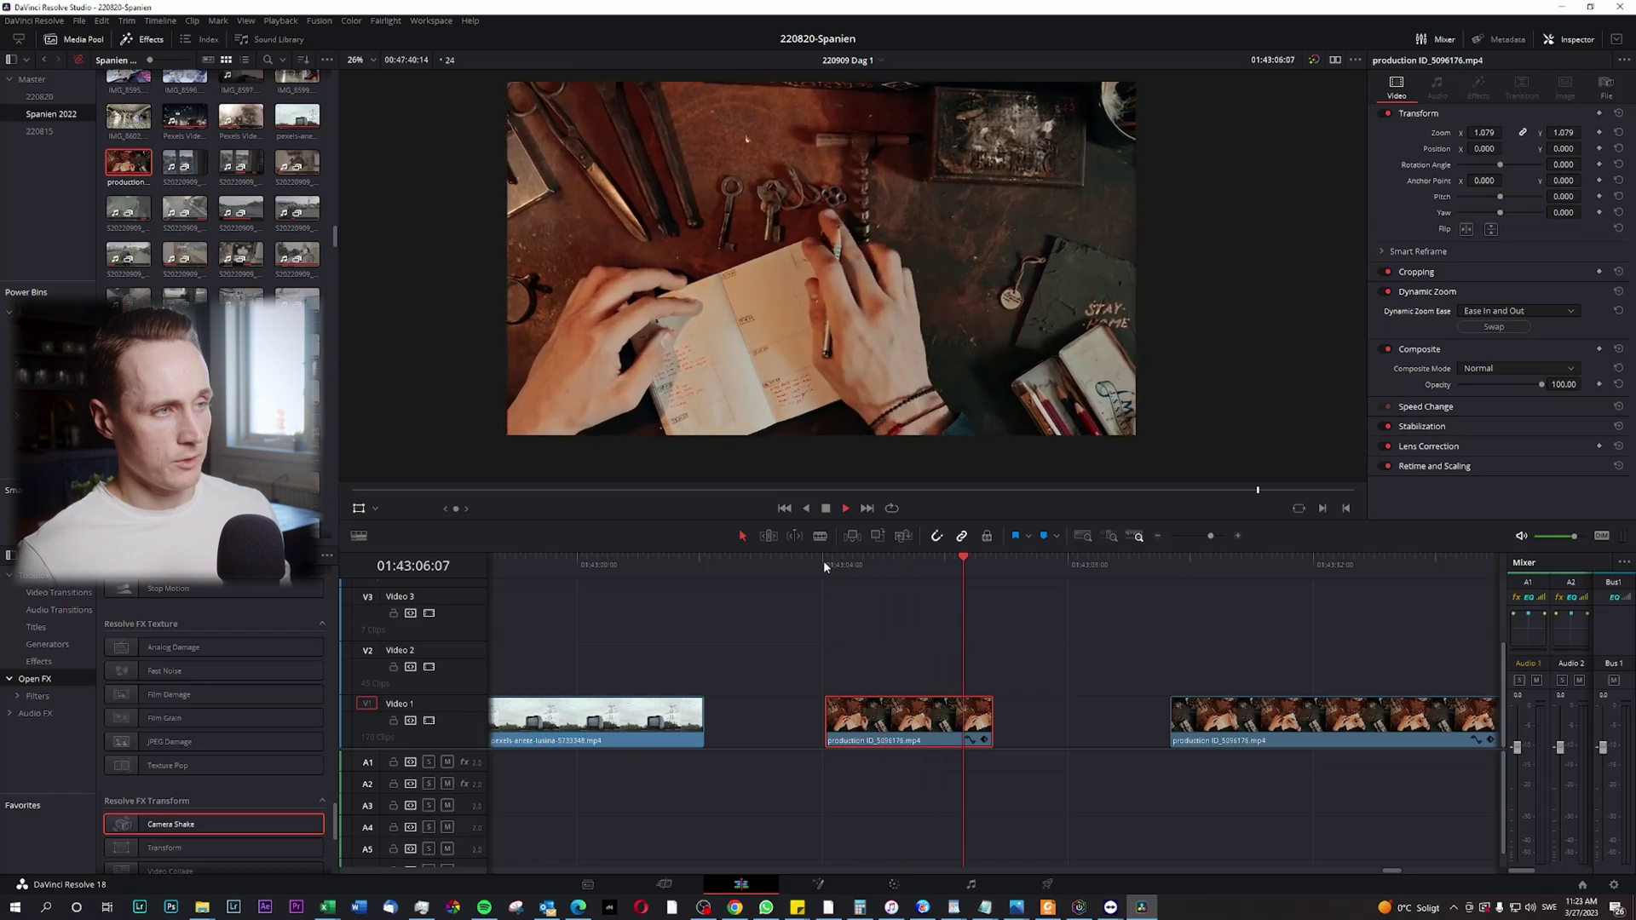
pyautogui.click(822, 562)
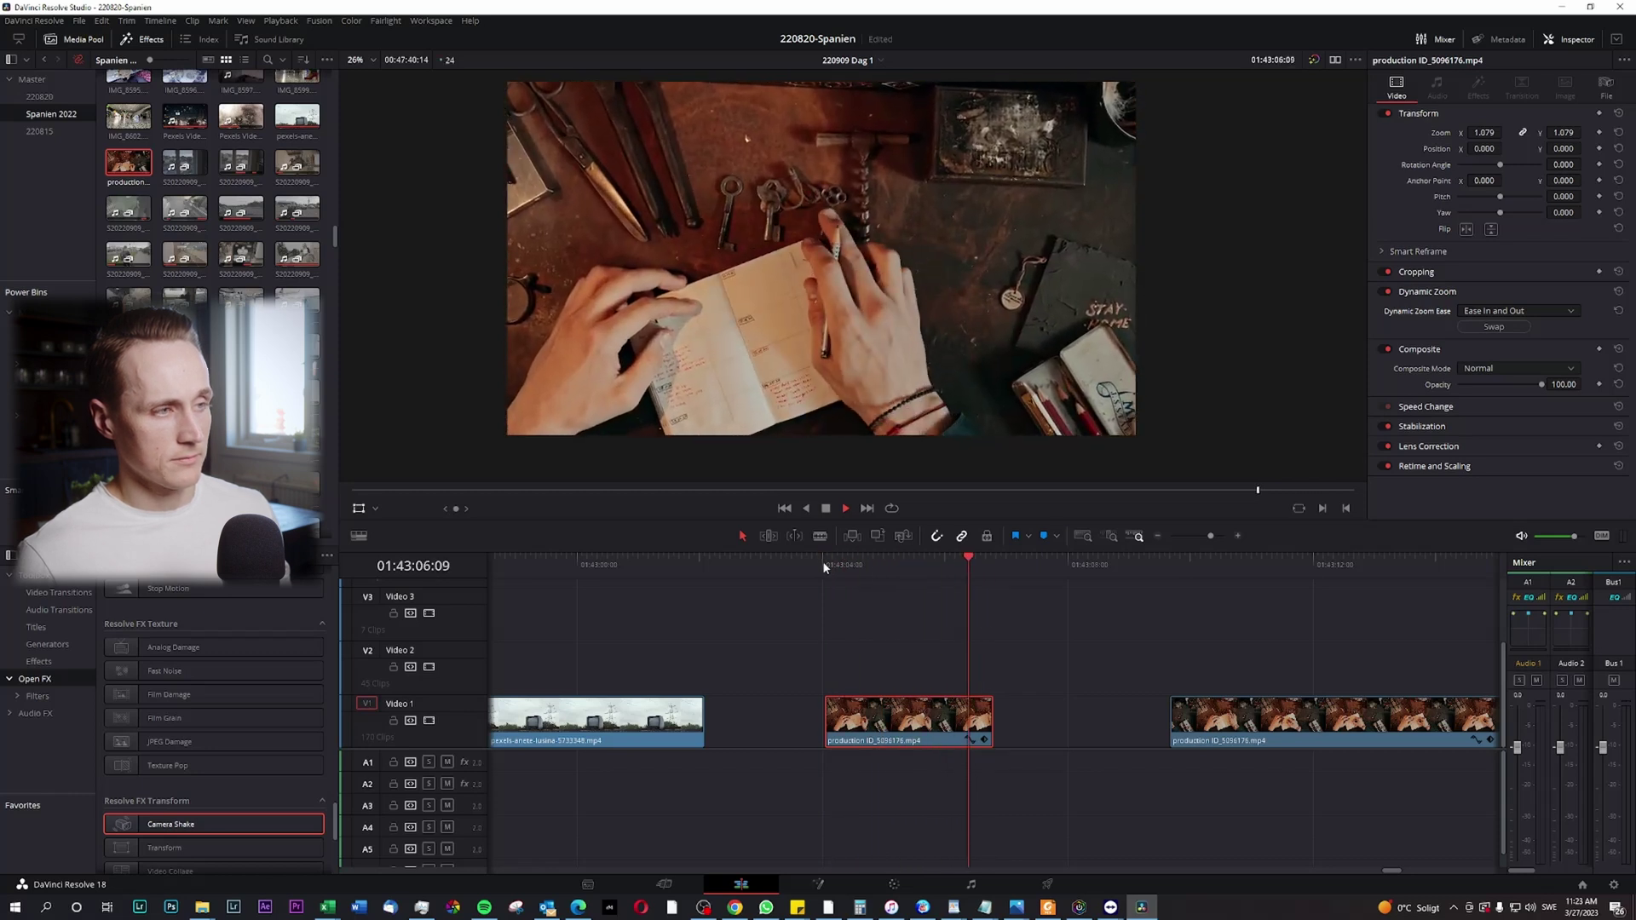
pyautogui.click(822, 562)
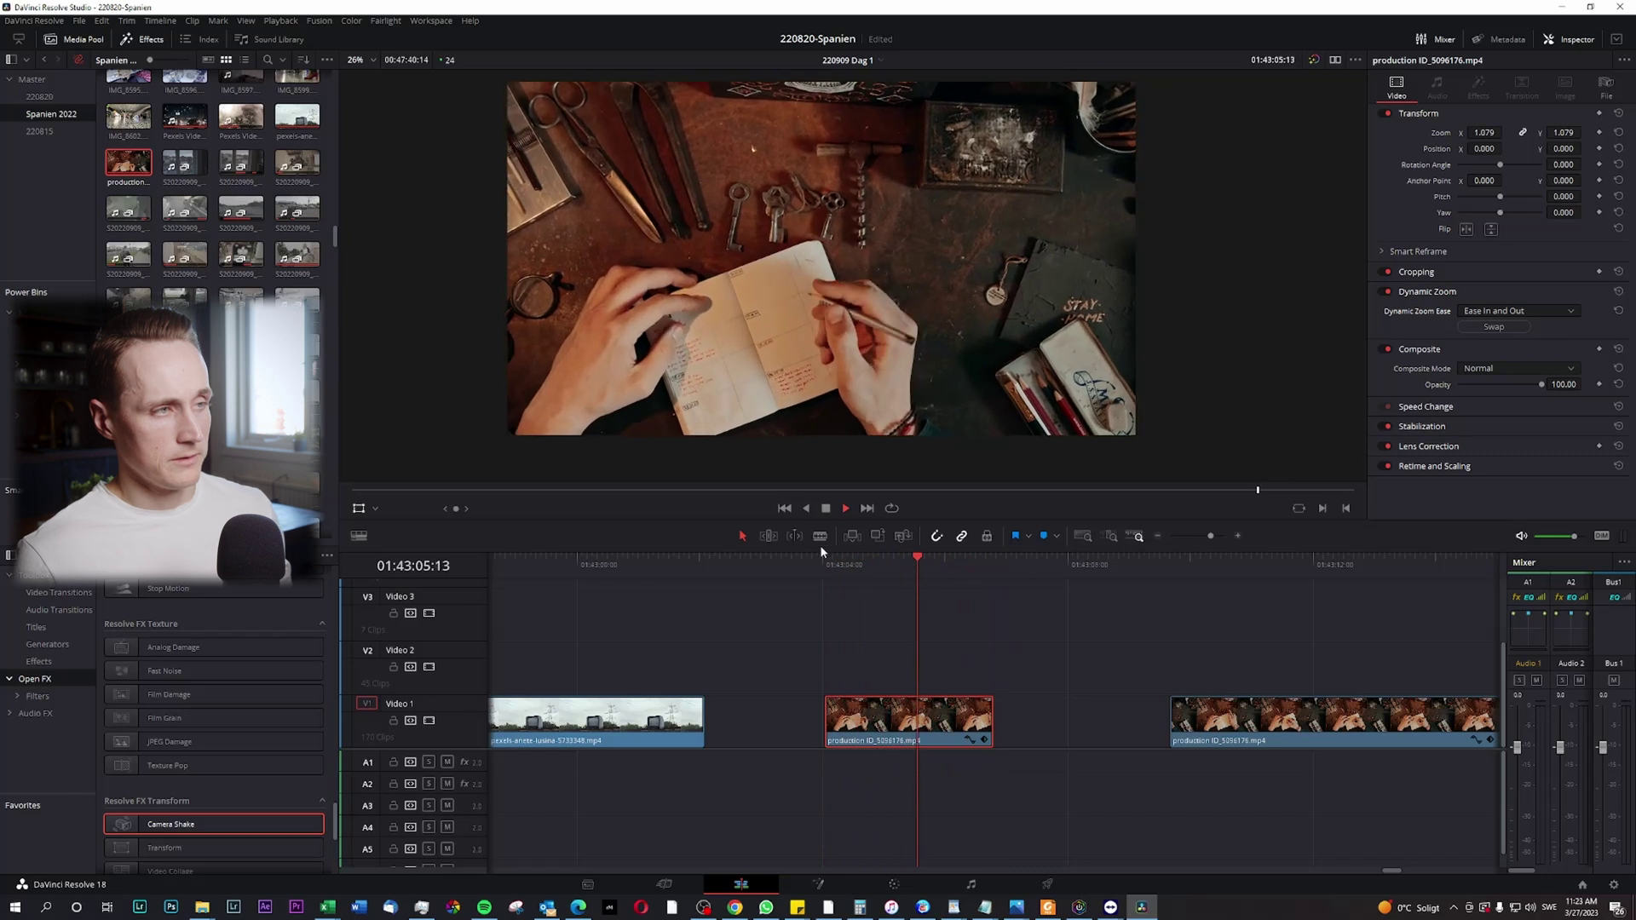
pyautogui.click(866, 564)
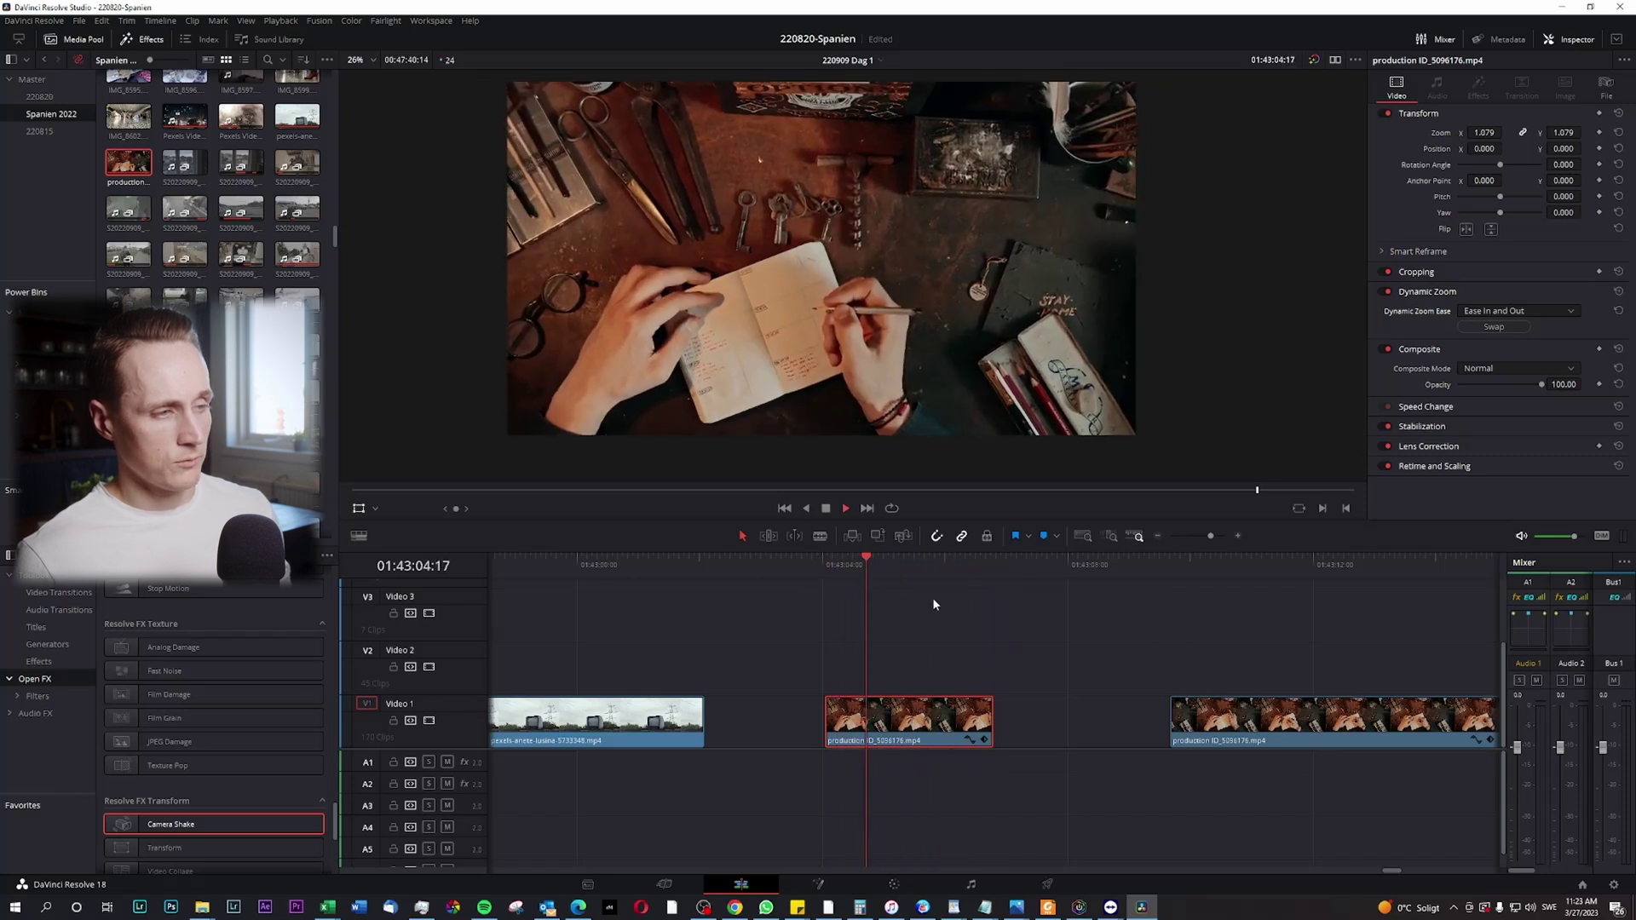
pyautogui.scroll(3, 1087, 622)
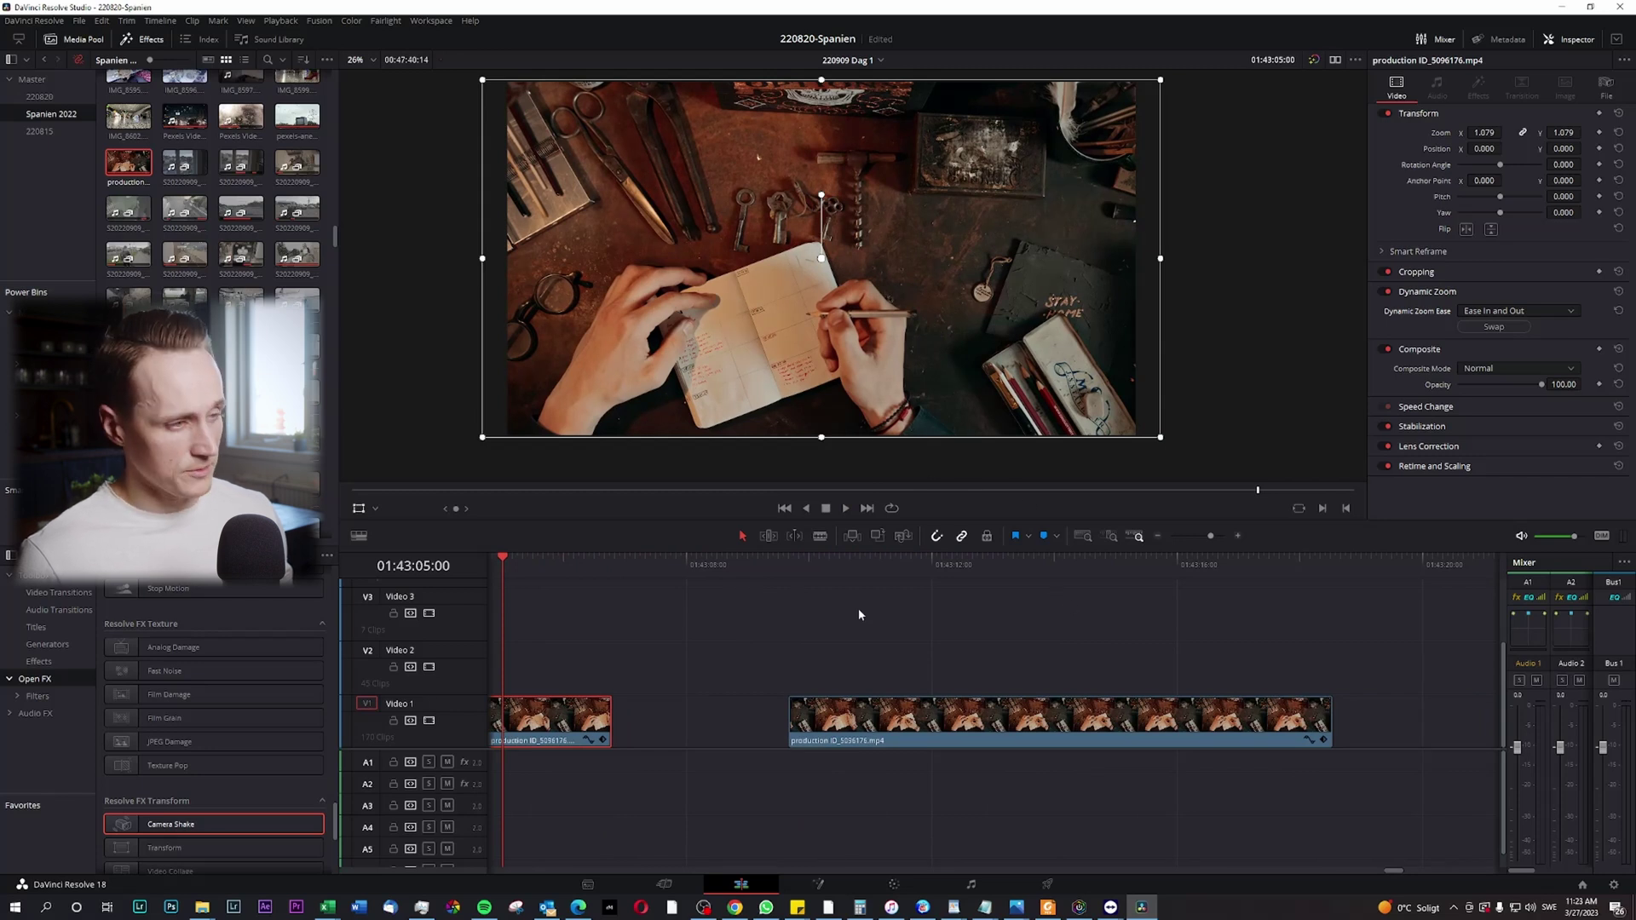
# Select the next, longer clip and switch the viewer overlay to Dynamic Zoom
pyautogui.press('Down')
pyautogui.click(865, 725)
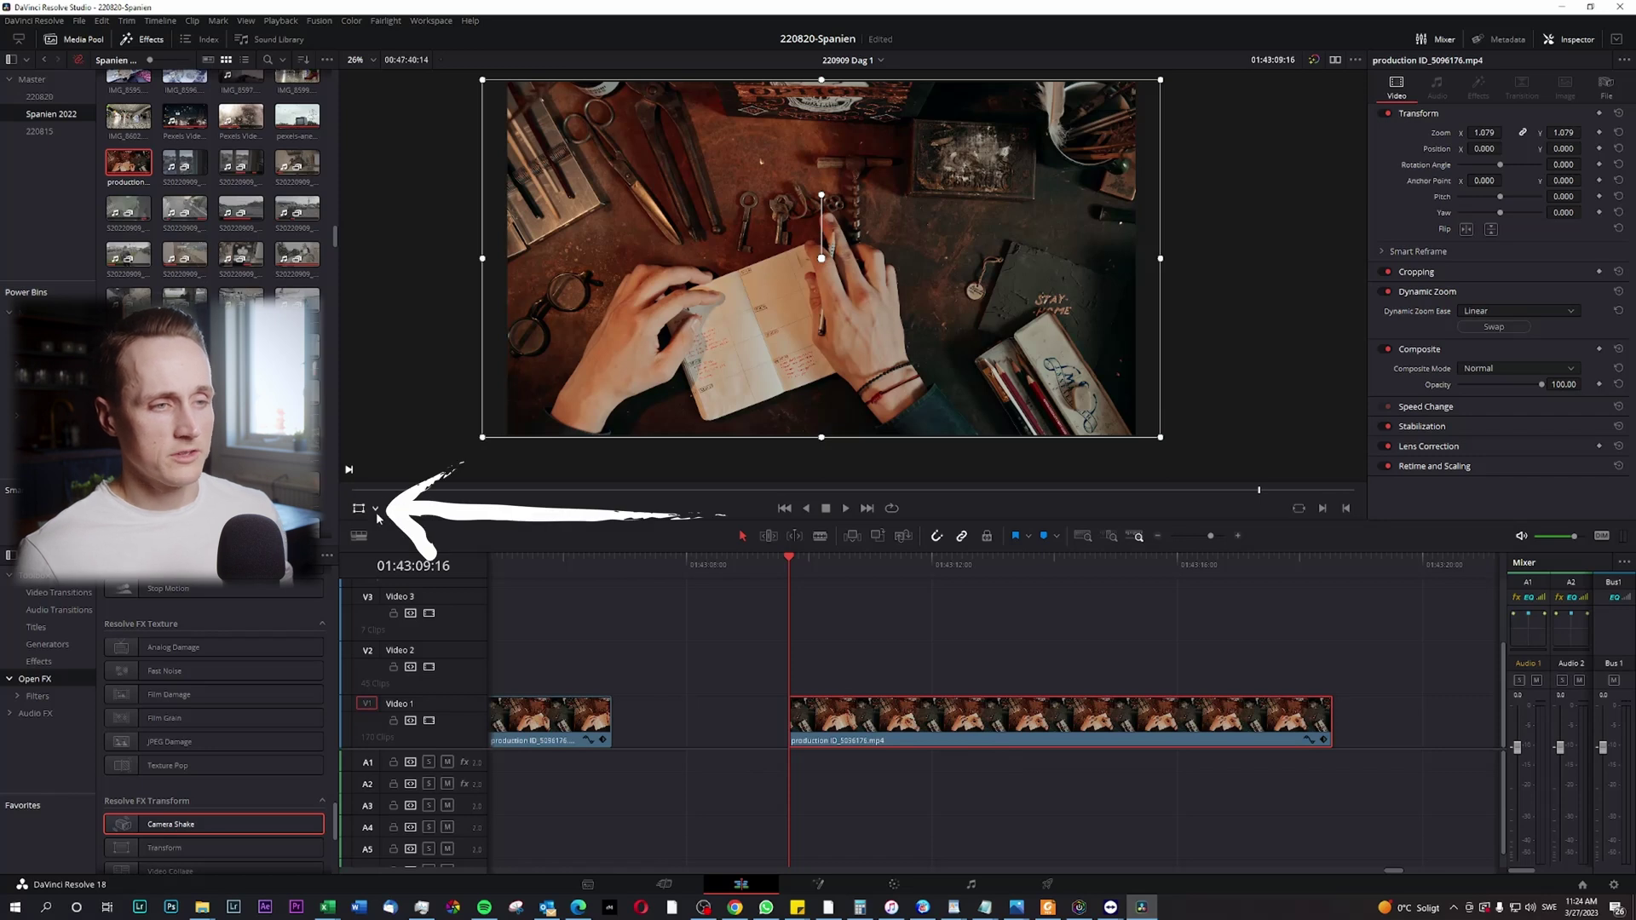
pyautogui.click(377, 508)
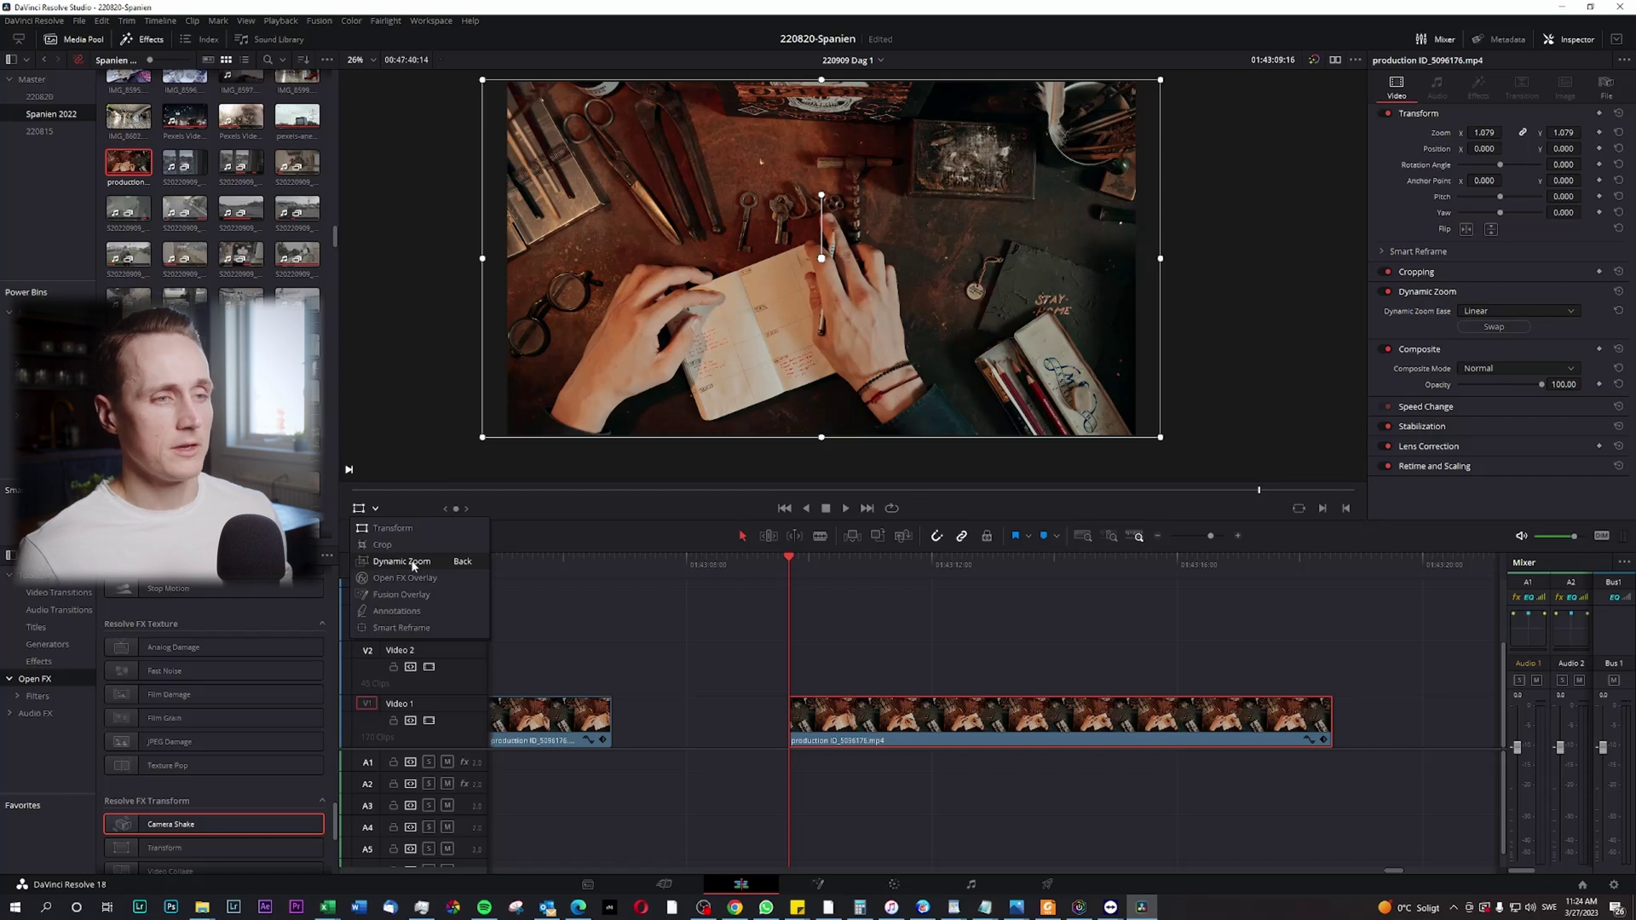
pyautogui.click(403, 561)
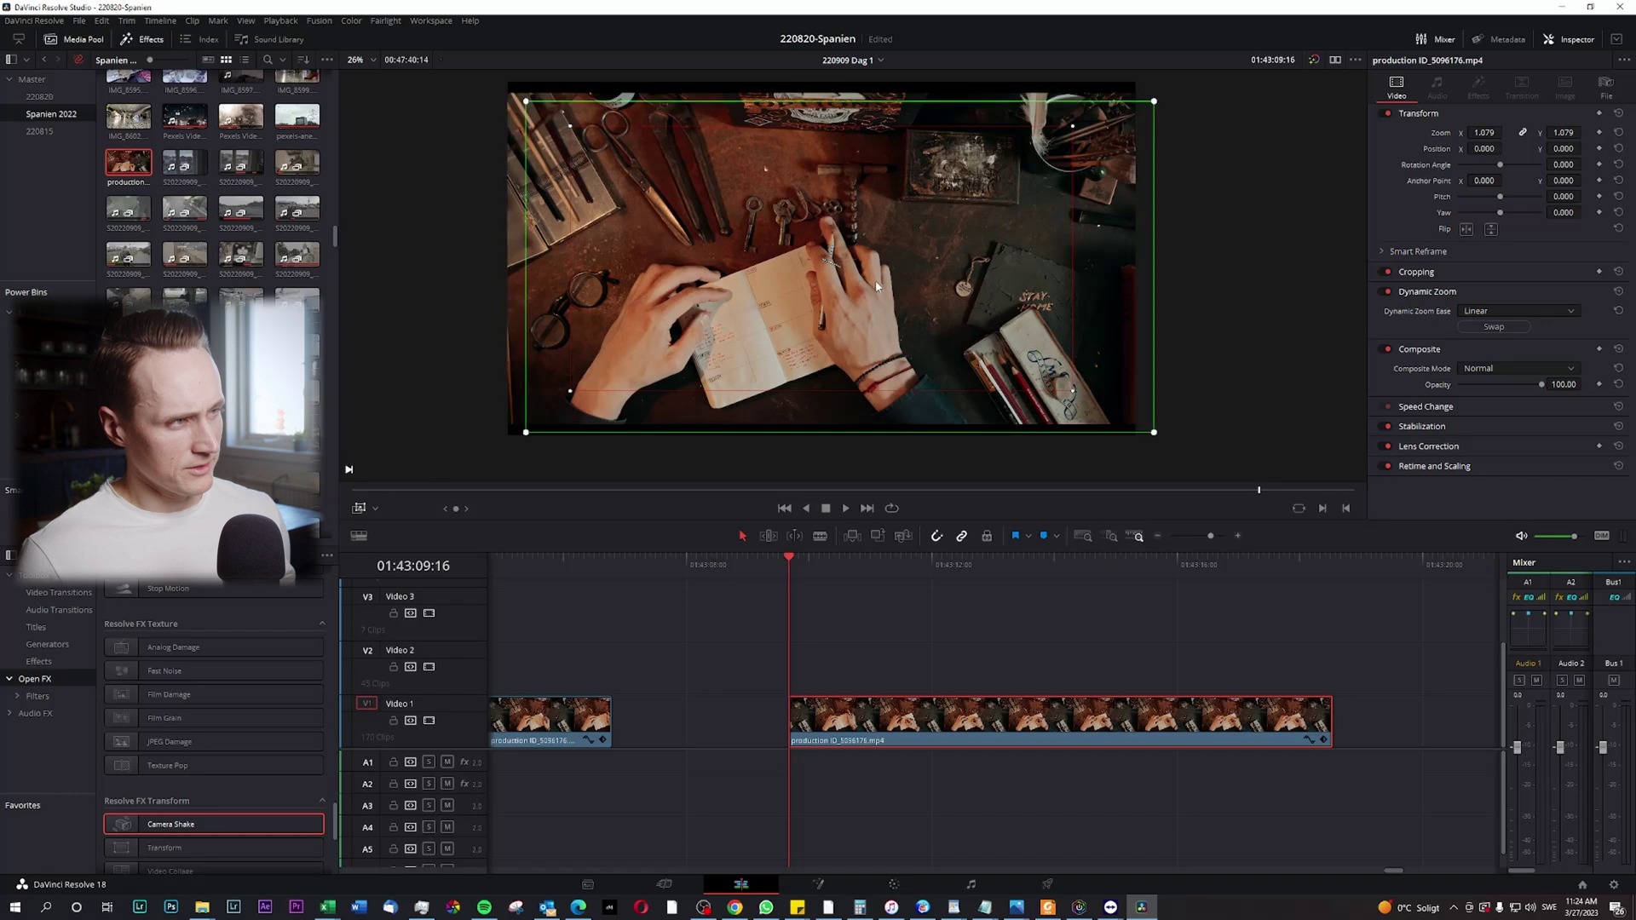
# Nudge the green start box, then drag the red end box inward around the book and hands
pyautogui.moveTo(855, 278)
pyautogui.mouseDown()
pyautogui.moveTo(840, 272)
pyautogui.moveTo(894, 389)
pyautogui.mouseUp()
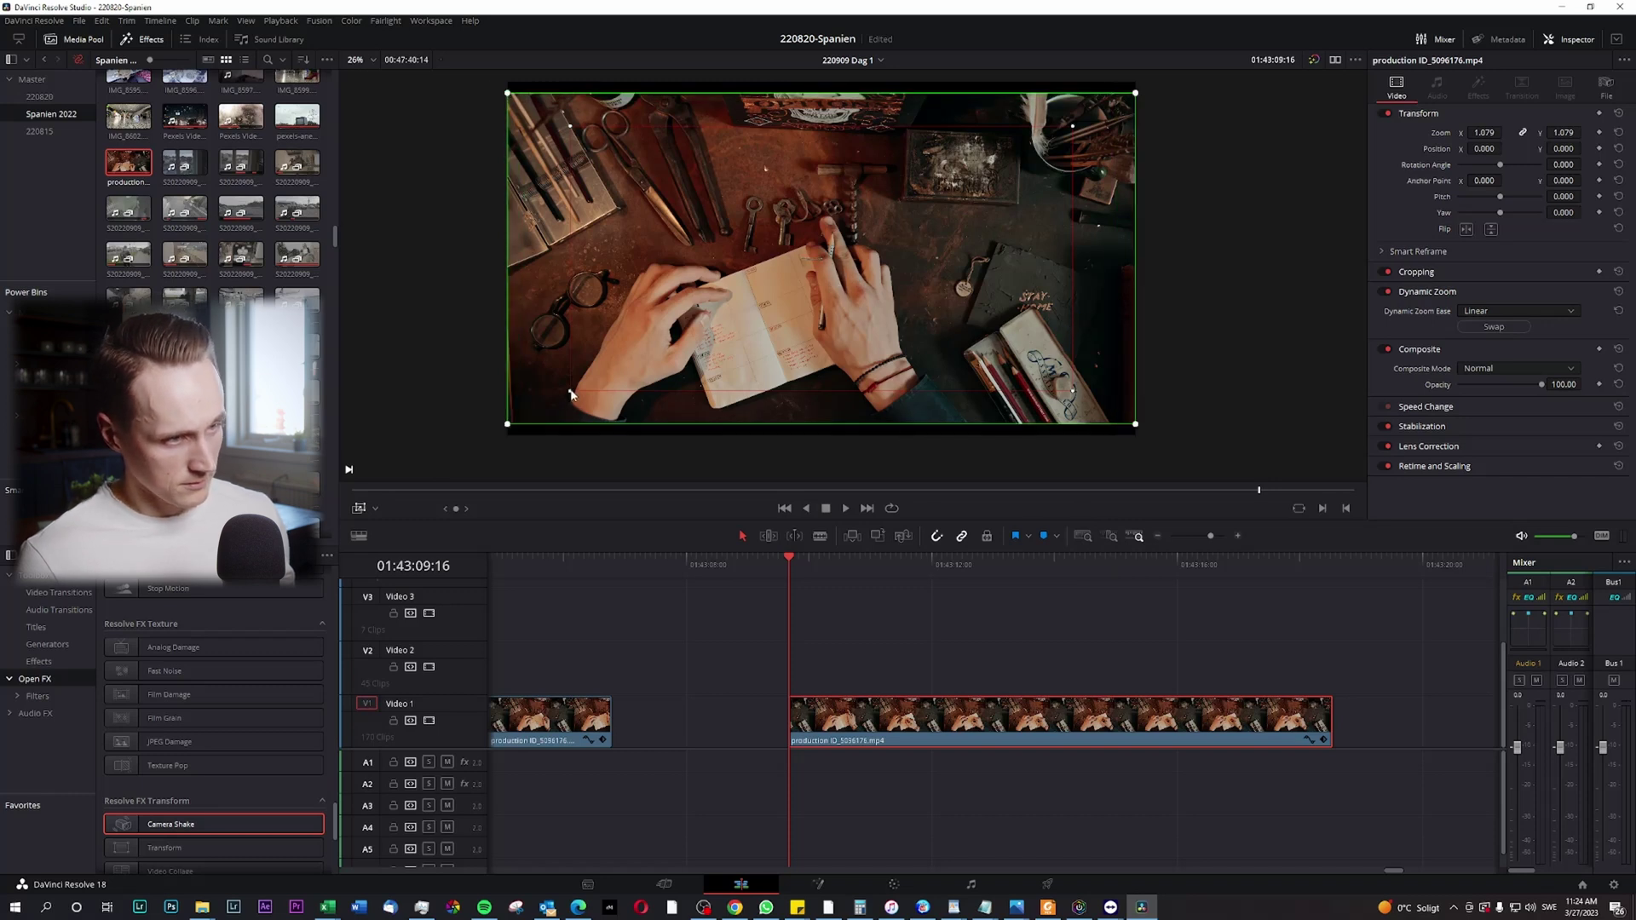
pyautogui.moveTo(570, 394)
pyautogui.mouseDown()
pyautogui.moveTo(590, 370)
pyautogui.moveTo(556, 407)
pyautogui.moveTo(576, 409)
pyautogui.mouseUp()
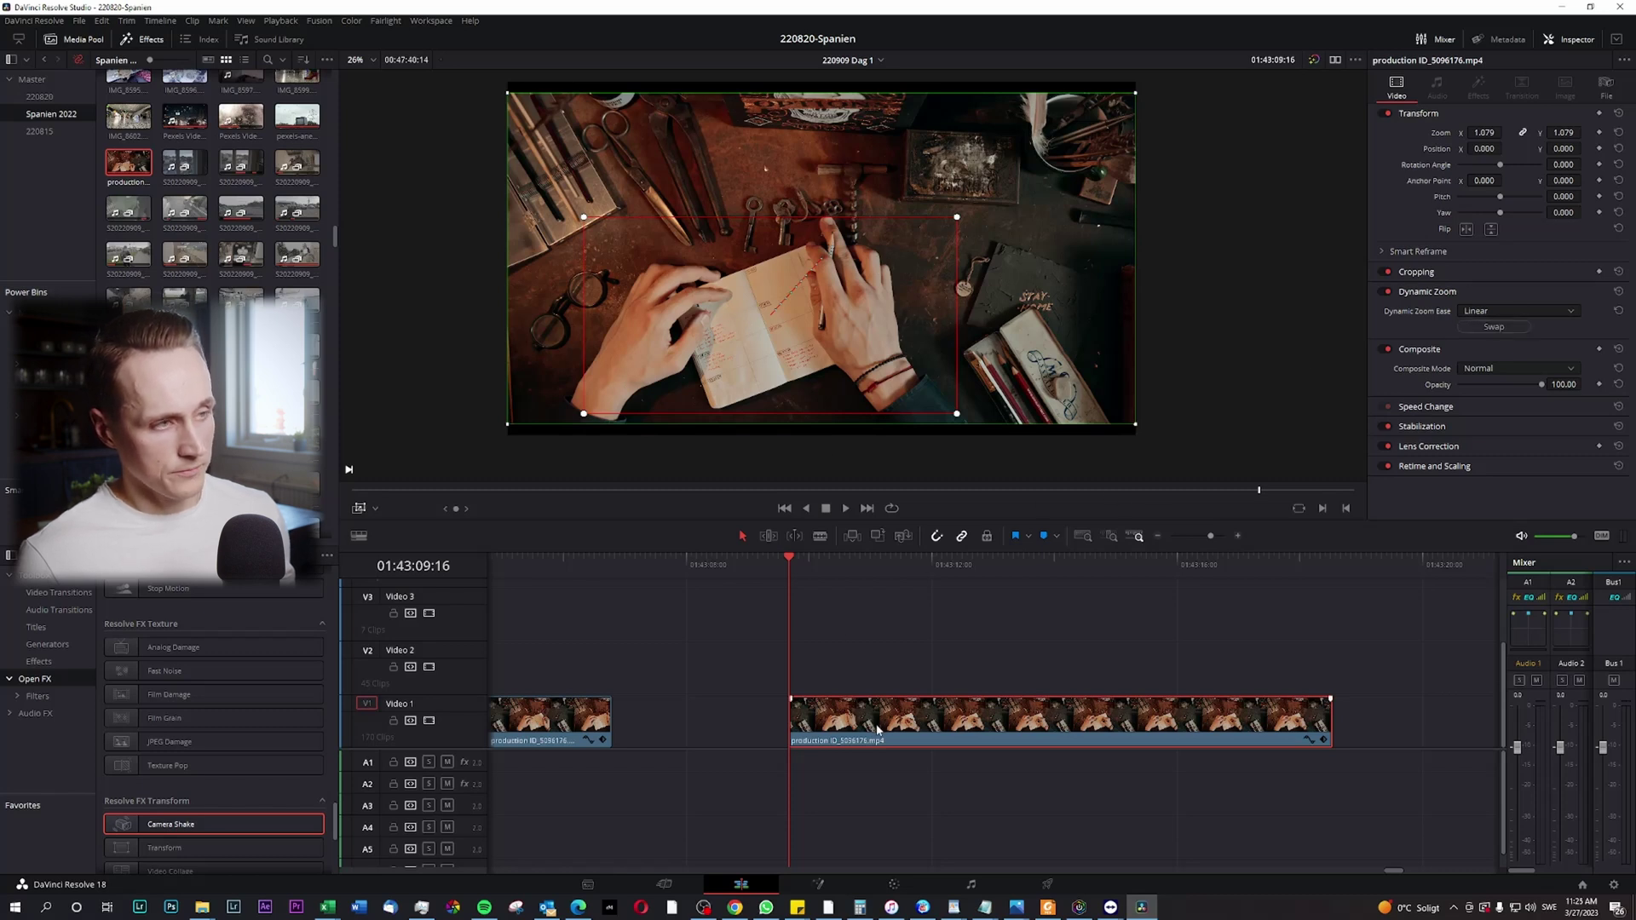
pyautogui.press('space')
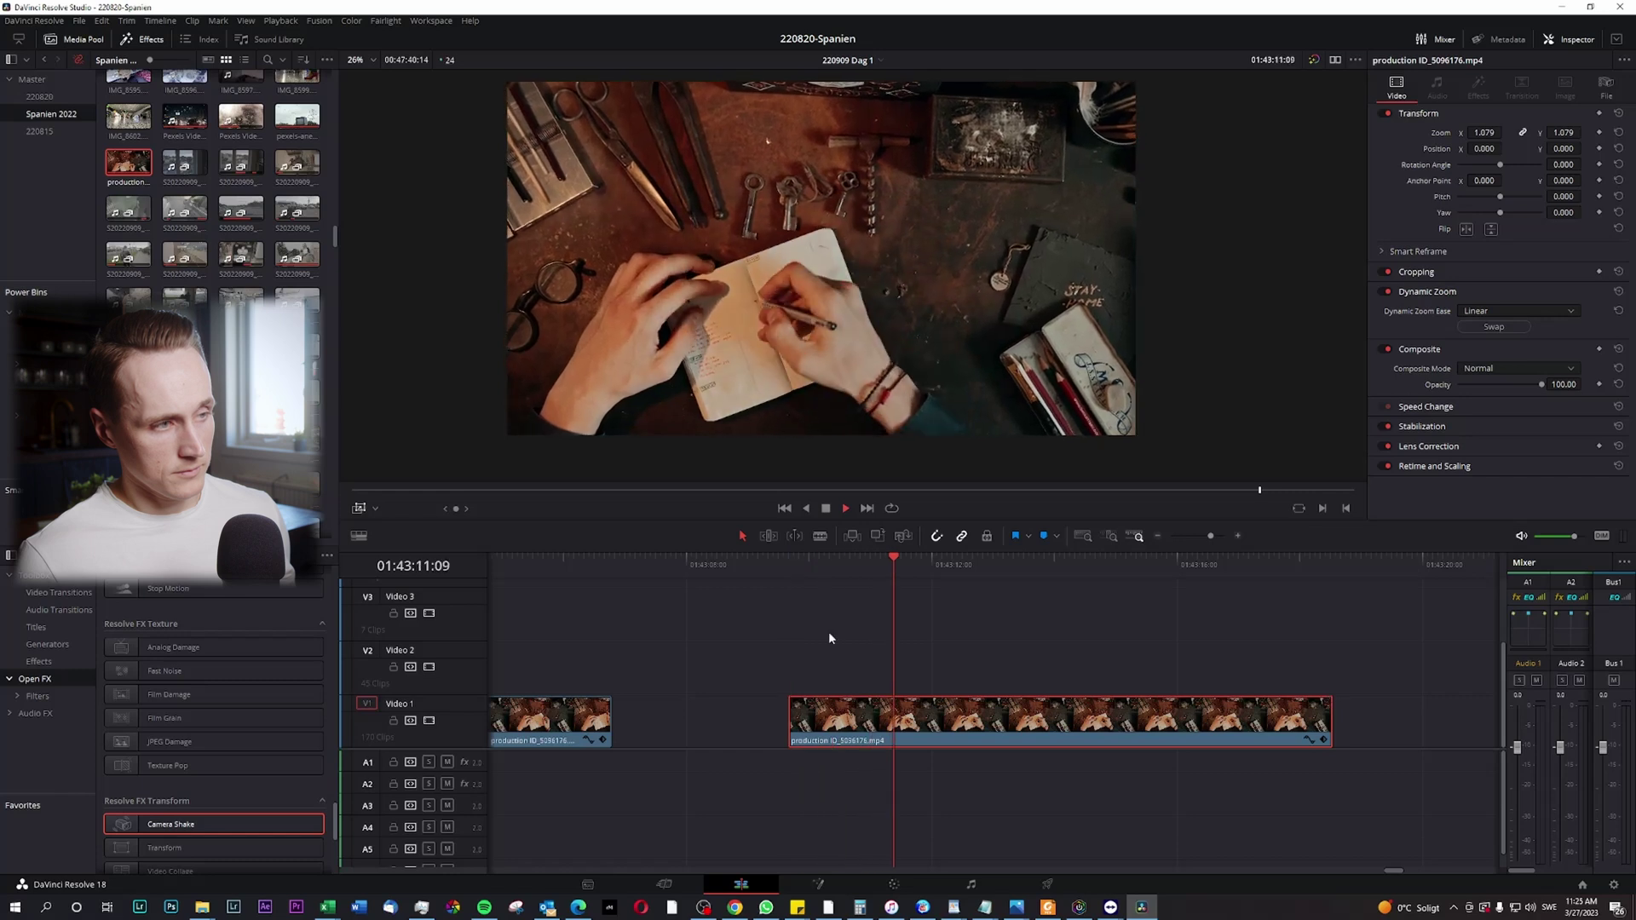
pyautogui.click(797, 557)
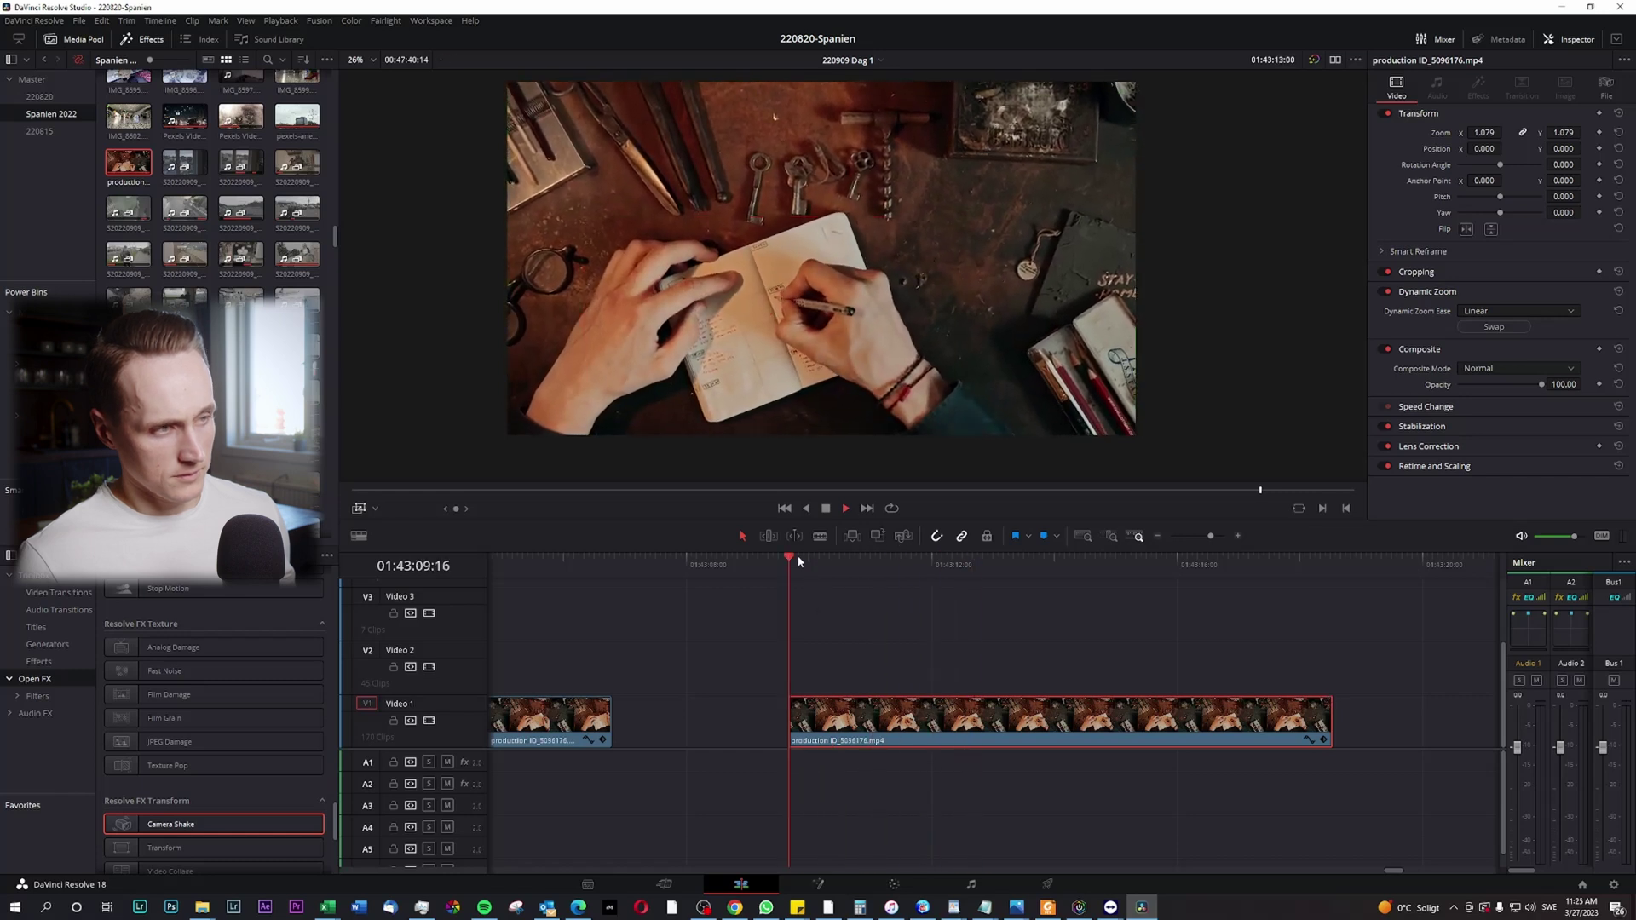
pyautogui.press('space')
pyautogui.click(786, 564)
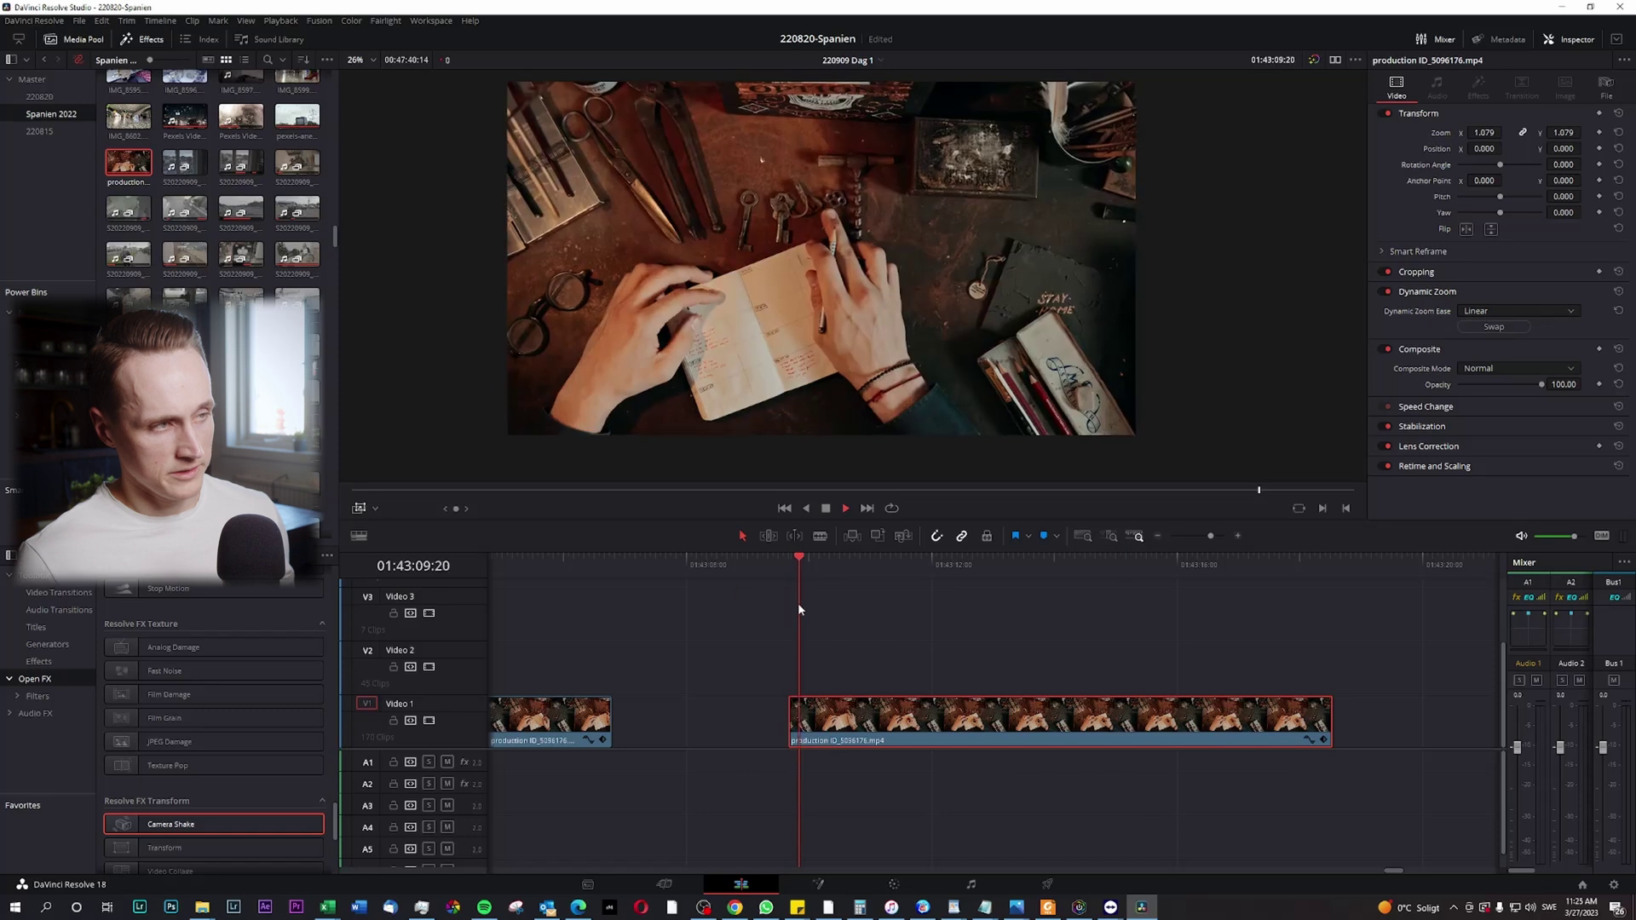
pyautogui.scroll(-3, 767, 627)
pyautogui.click(877, 564)
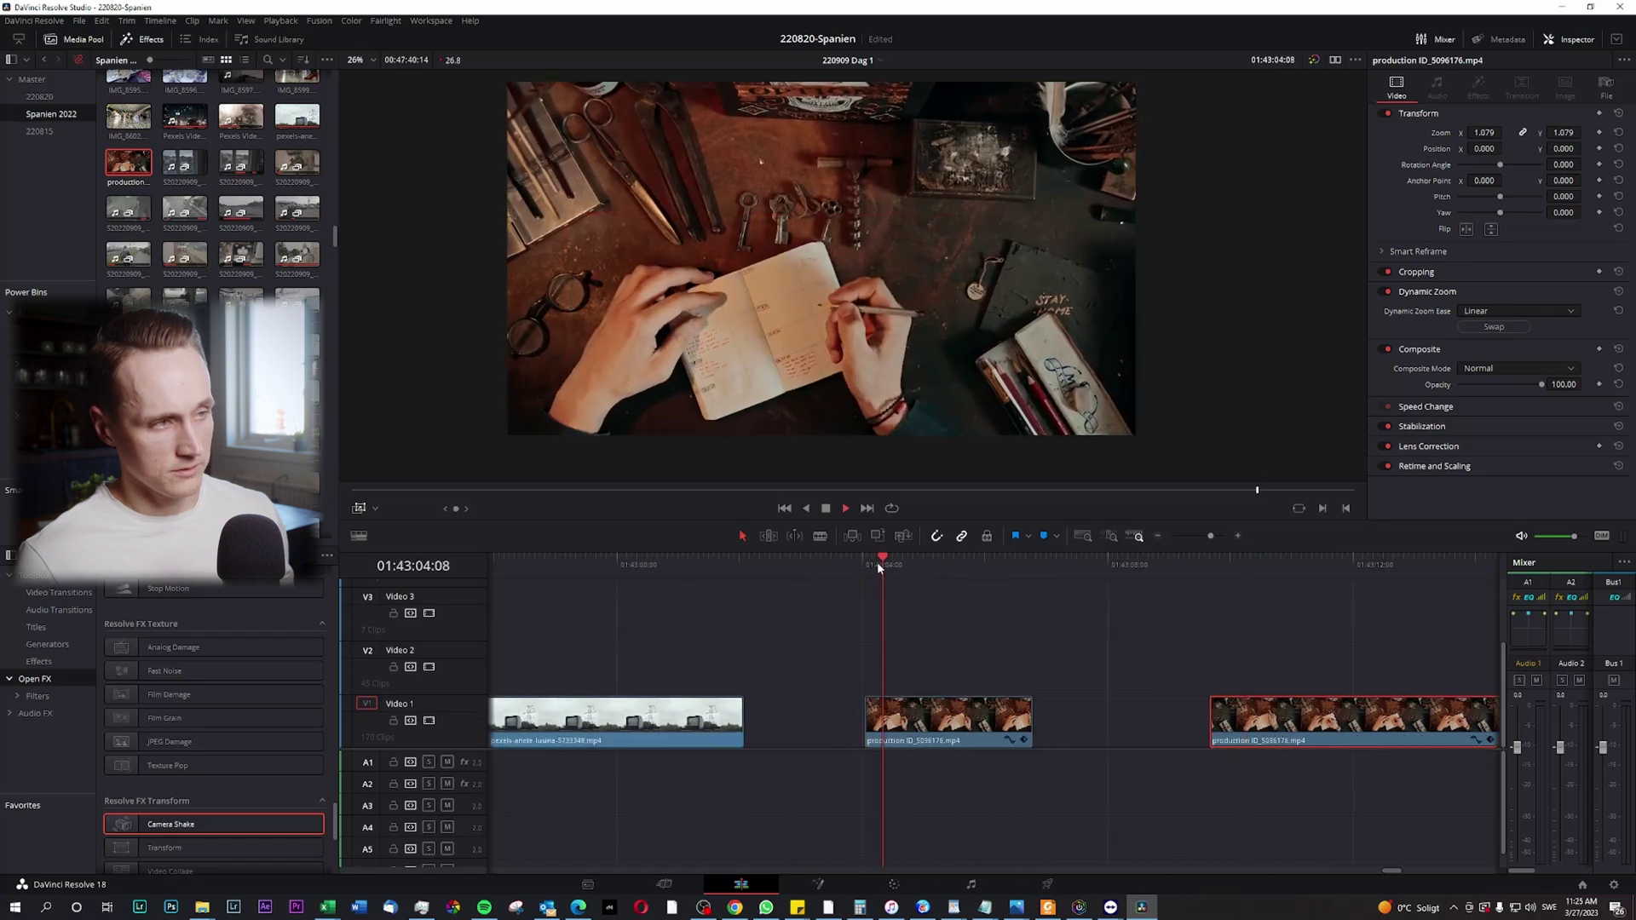
pyautogui.press('space')
pyautogui.press('space')
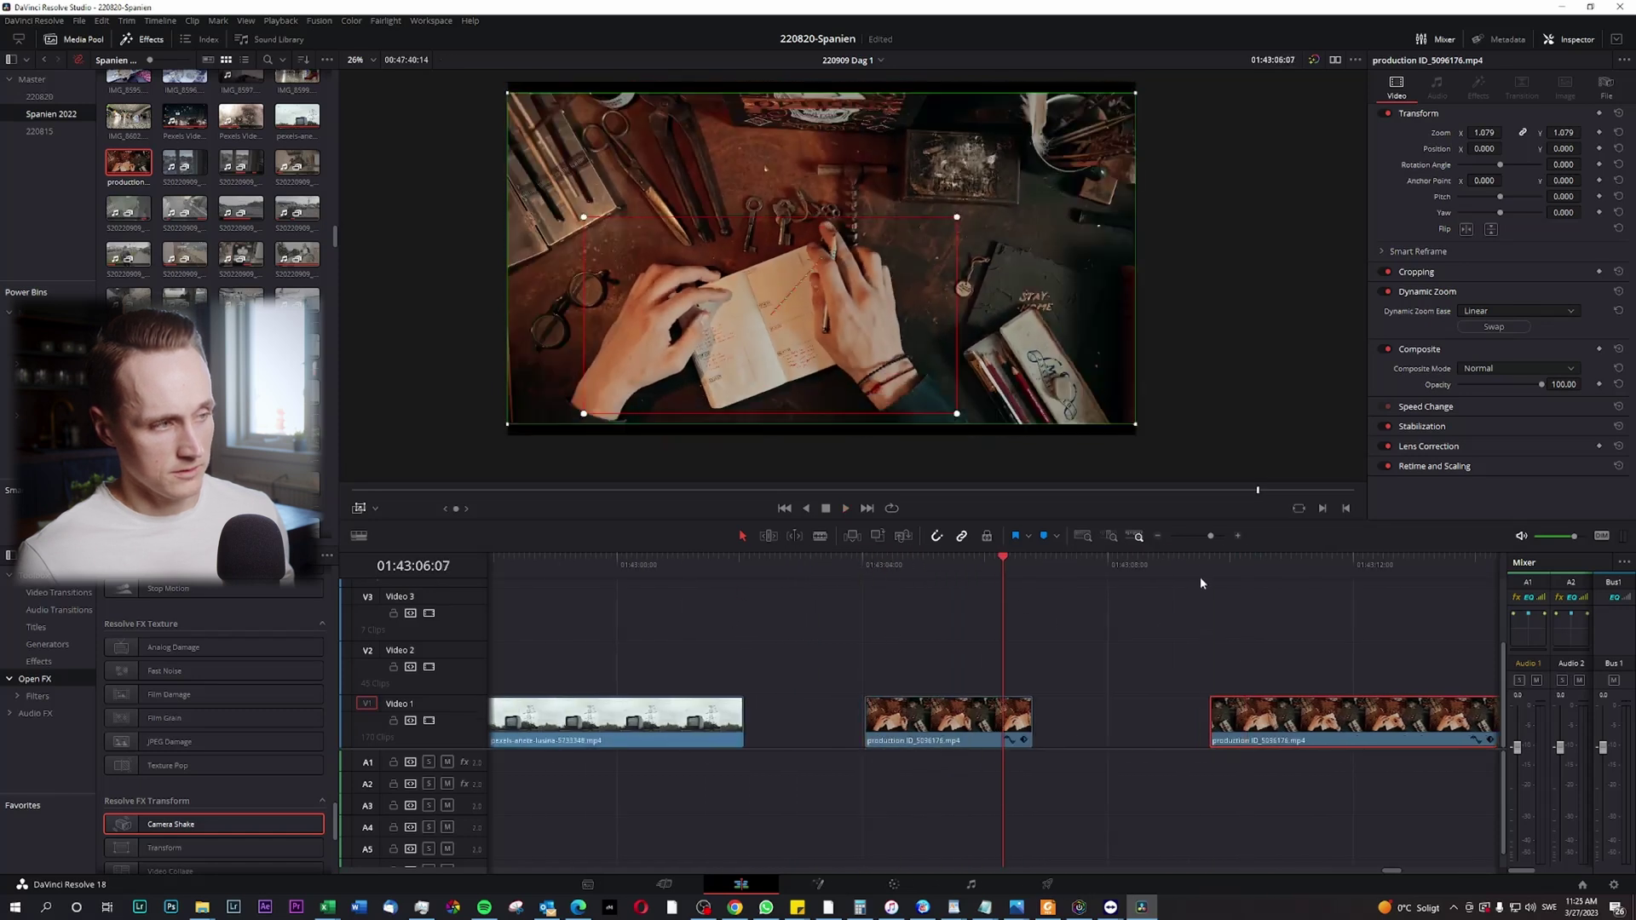
pyautogui.click(1216, 564)
pyautogui.scroll(-3, 1034, 634)
pyautogui.press('space')
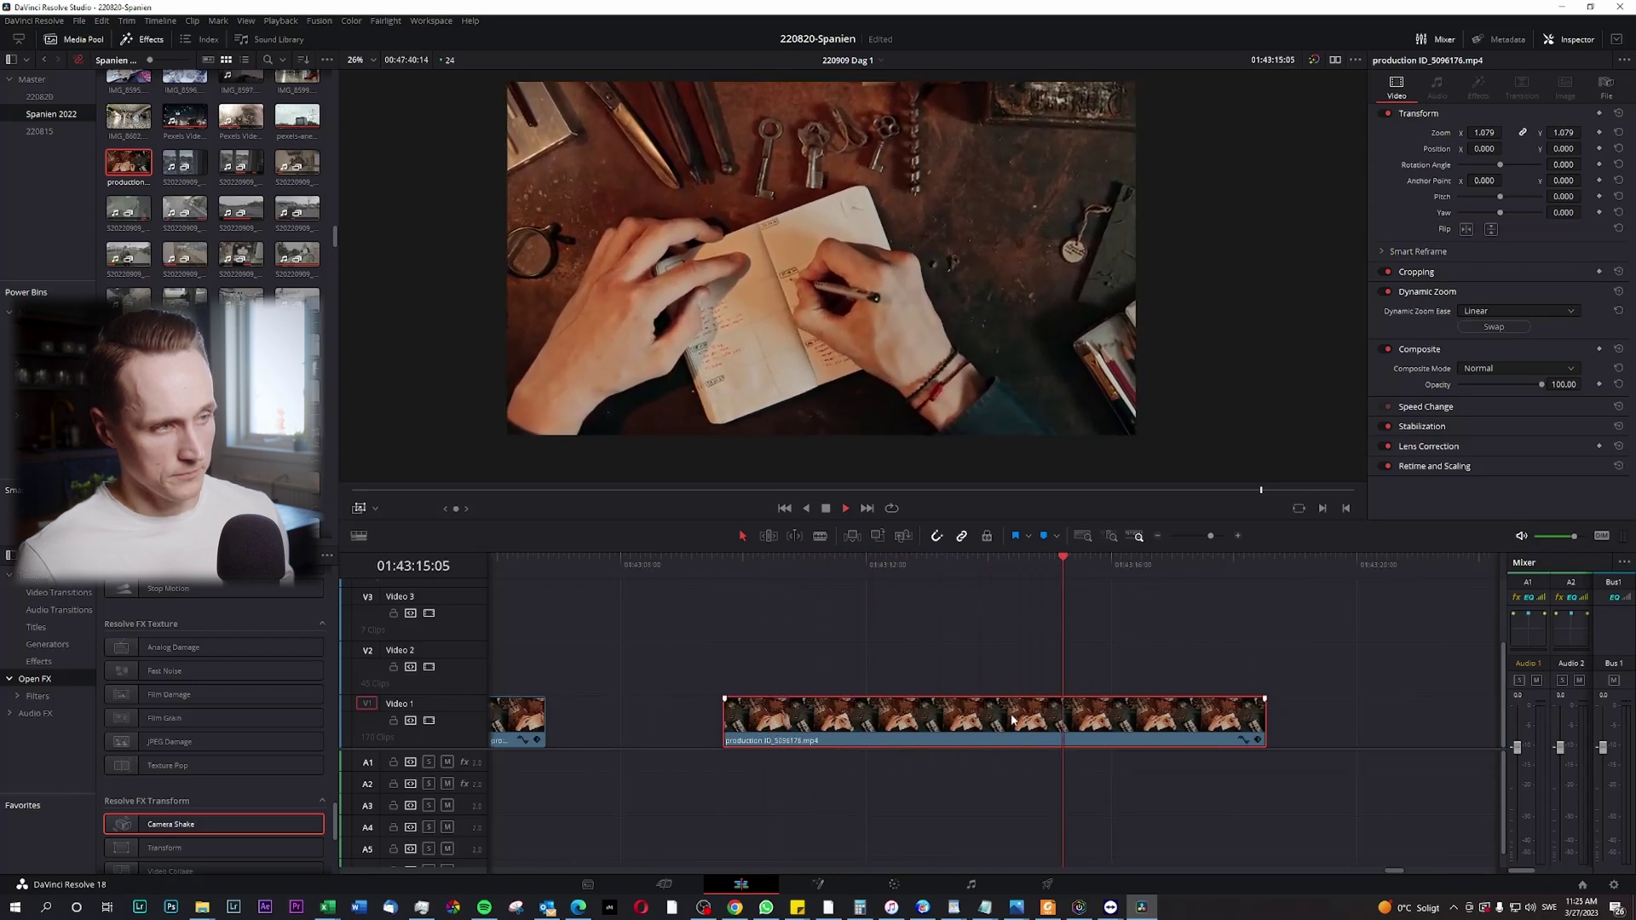
pyautogui.press('space')
pyautogui.click(723, 562)
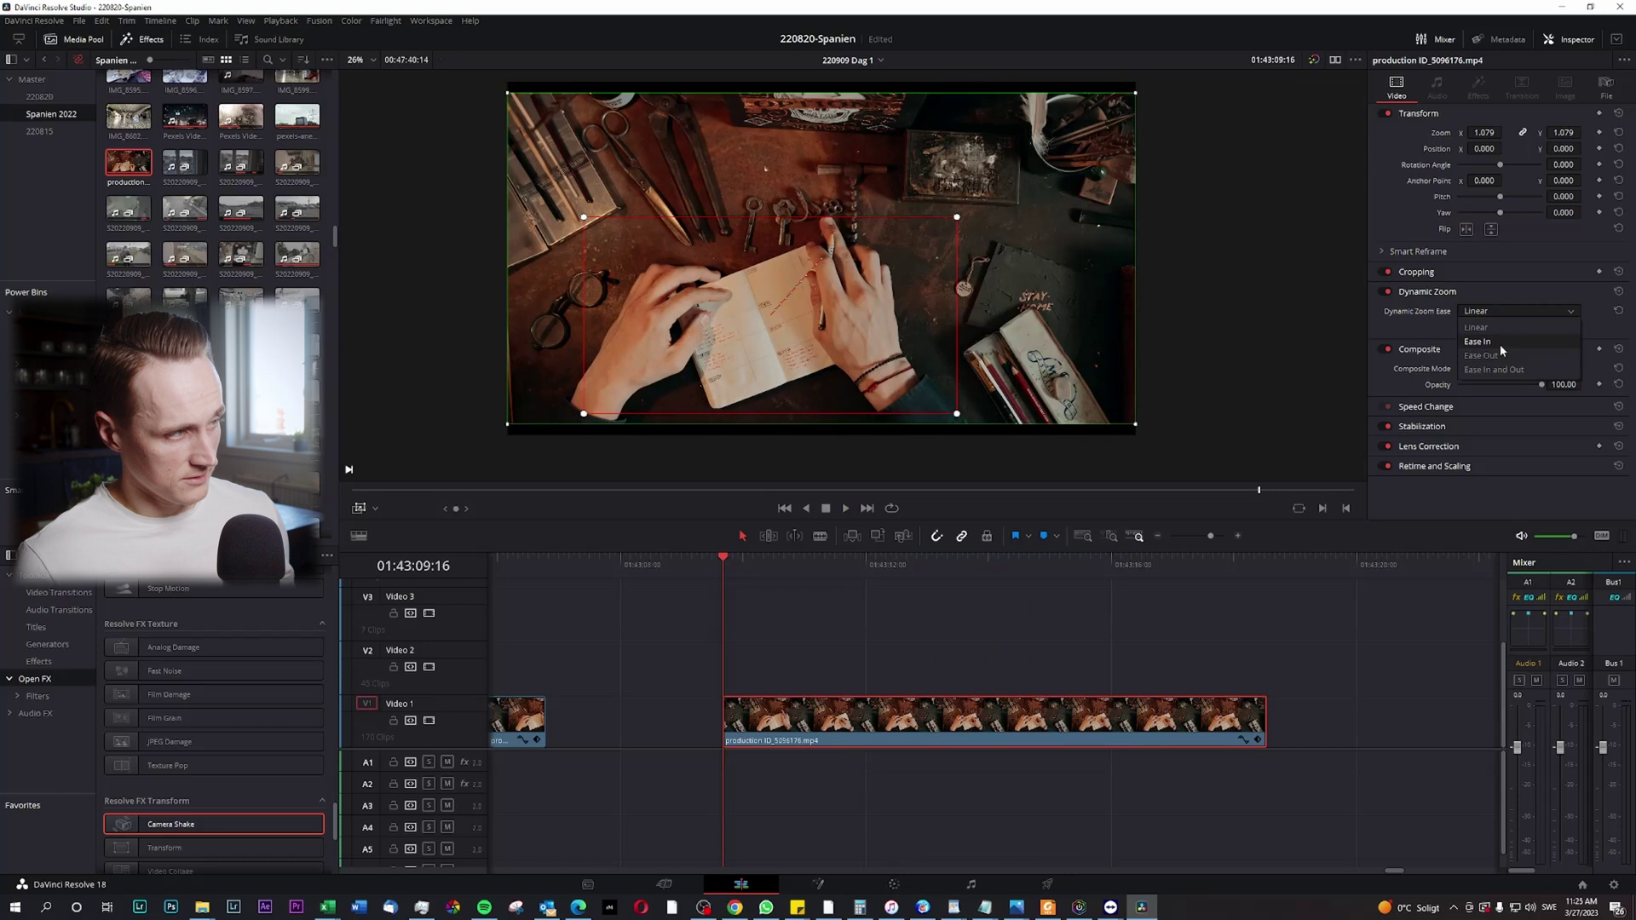
pyautogui.click(1499, 344)
pyautogui.press('space')
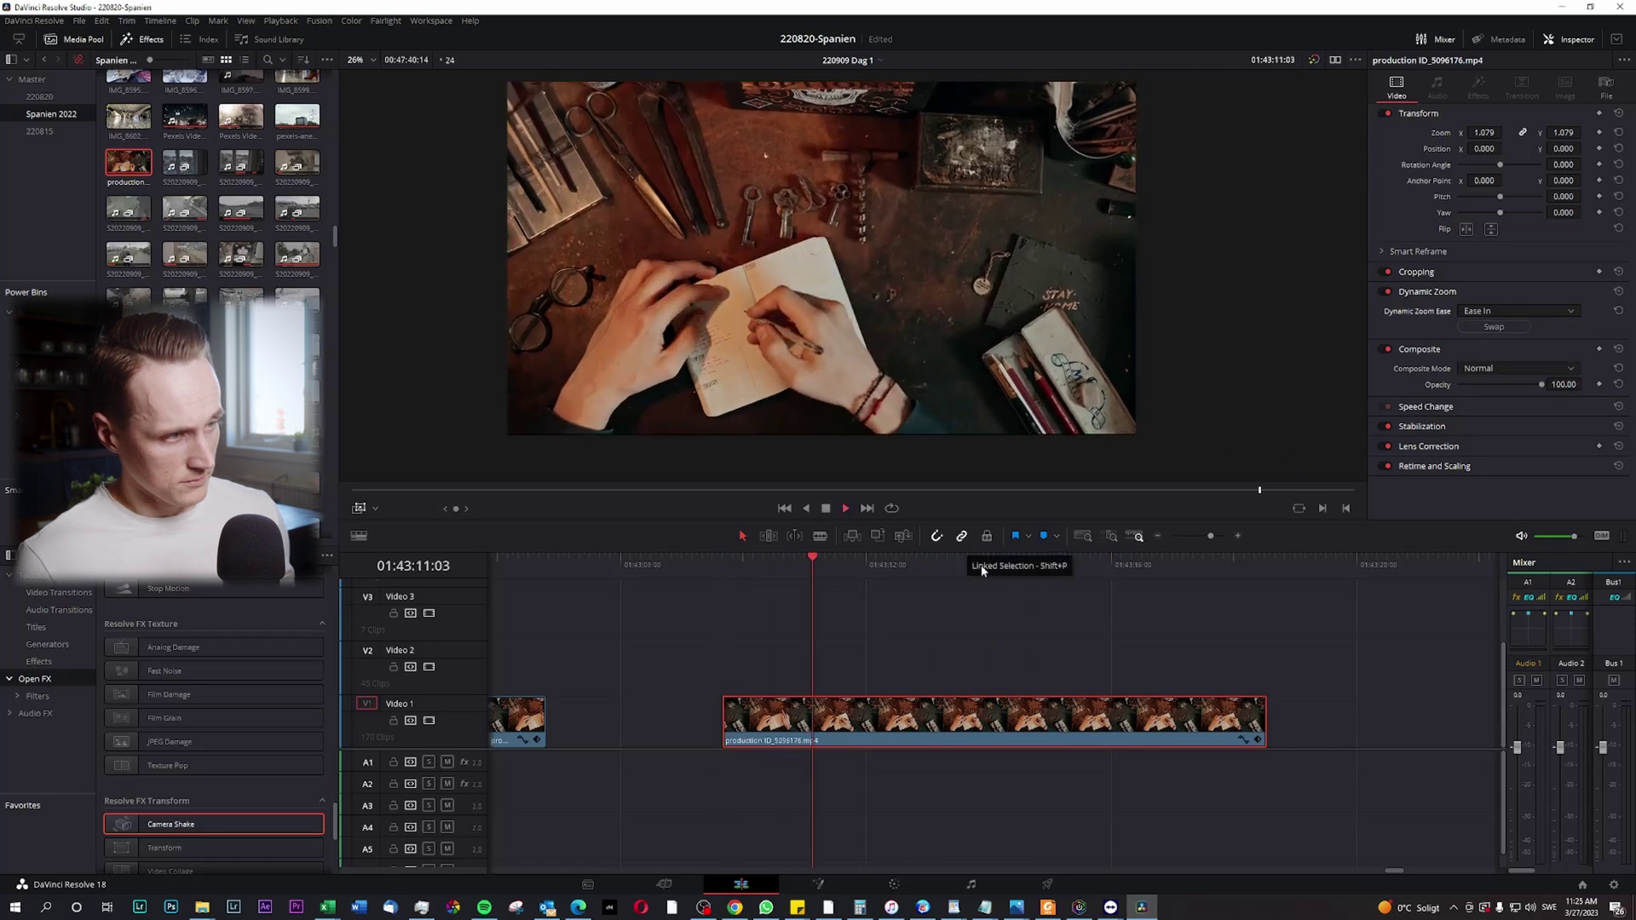